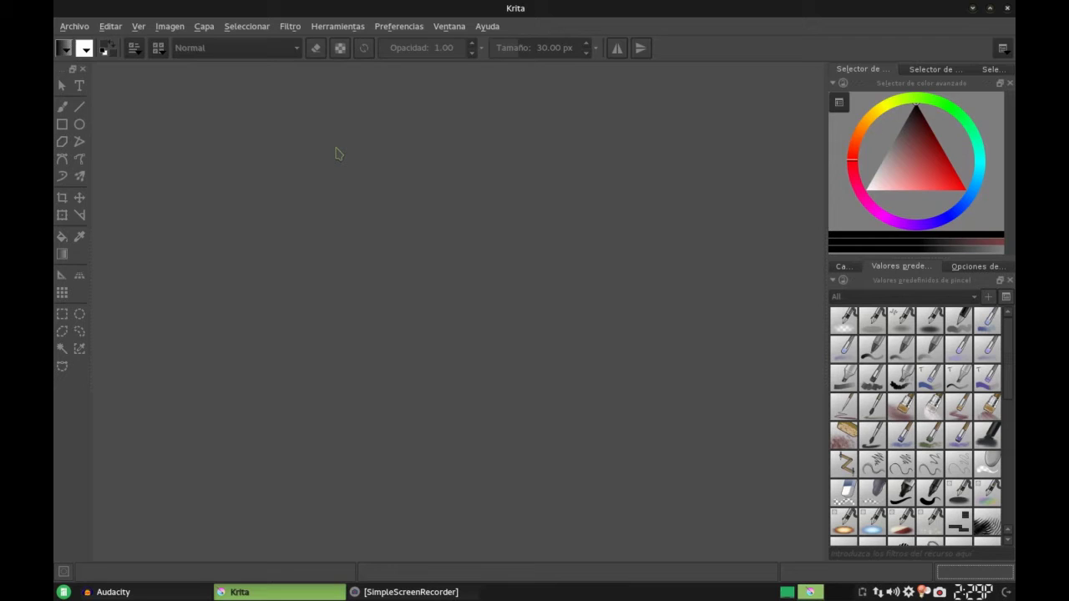
# Open the Archivo (File) menu to see the file commands.
pyautogui.click(77, 28)
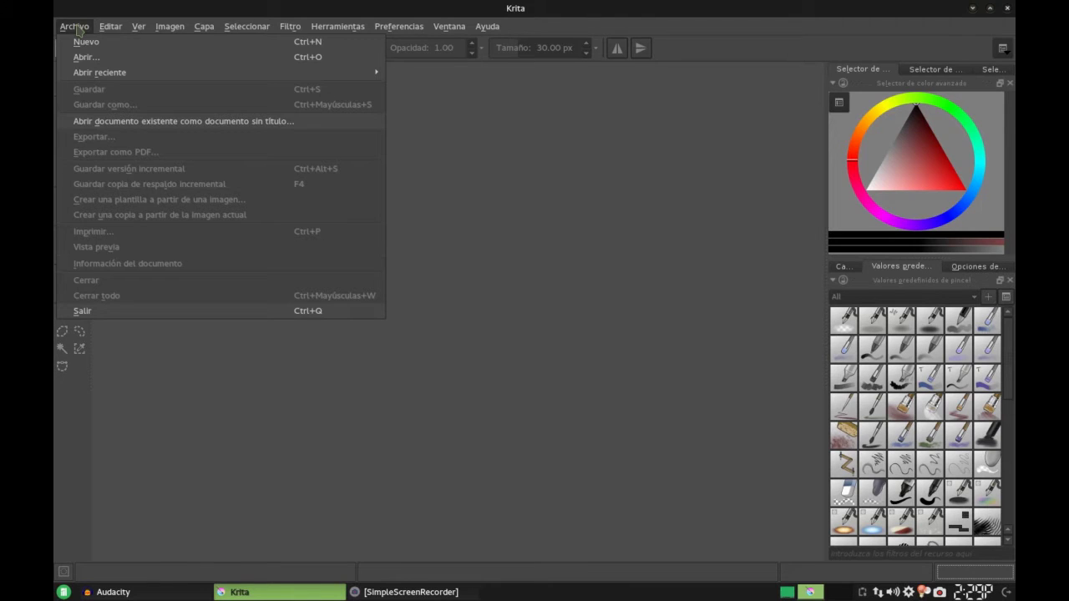
# Create a new 1600 × 1200 px document with a white background.
pyautogui.click(85, 42)
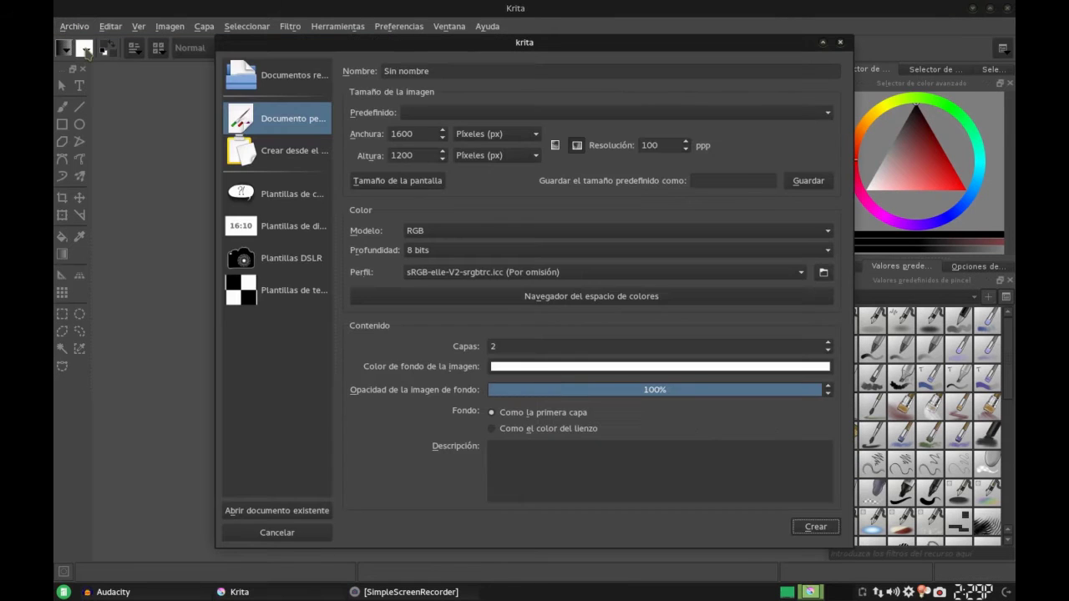
pyautogui.click(814, 529)
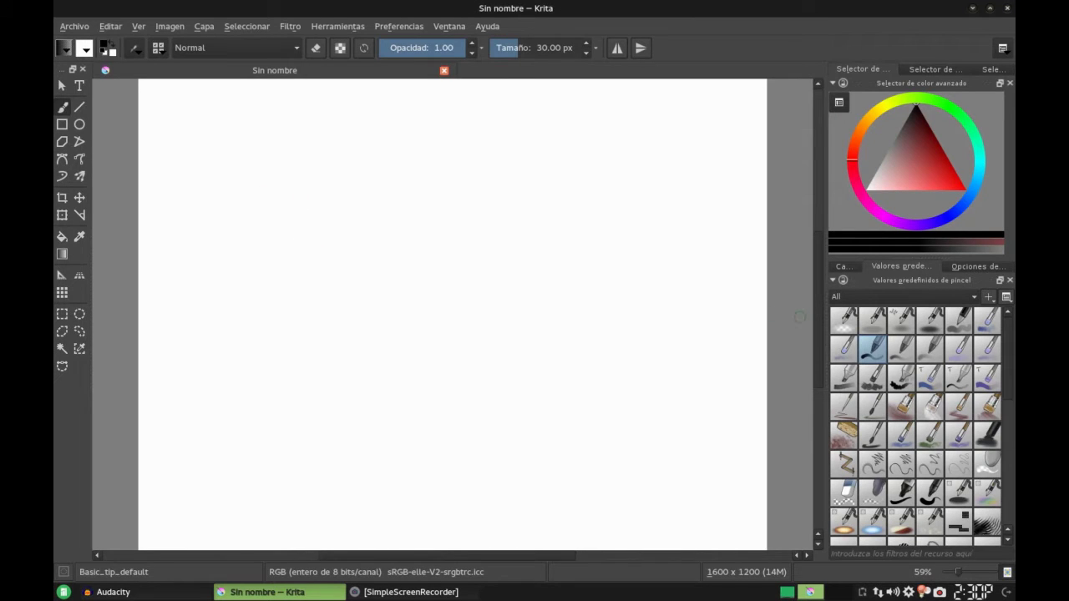
pyautogui.scroll(-3, 965, 450)
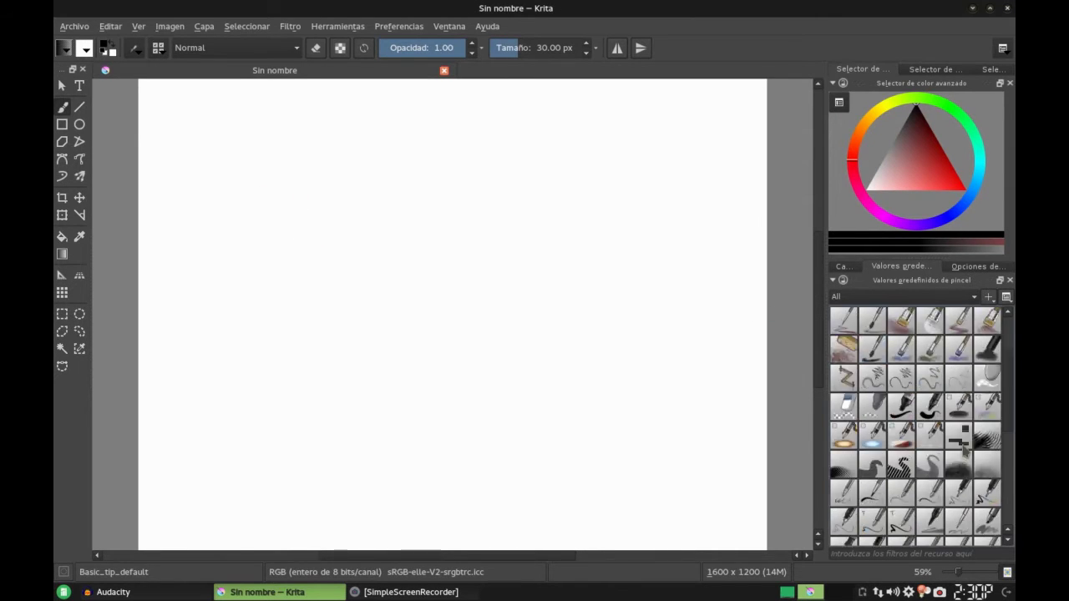
# Select the Sketch_chrome brush, enlarge it slightly, and switch to the Assistant tool.
pyautogui.click(959, 434)
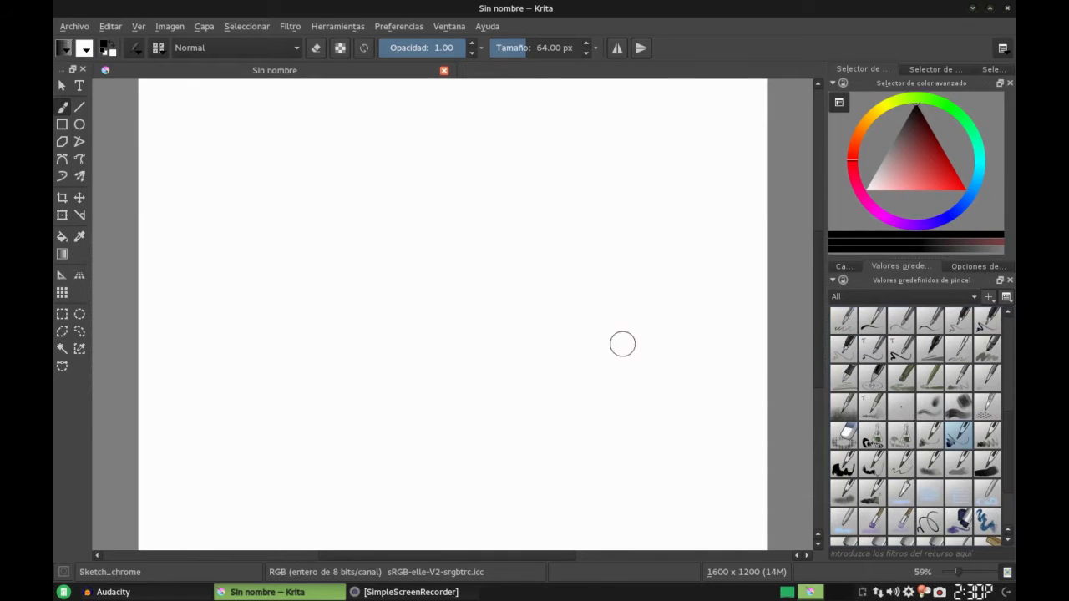
pyautogui.moveTo(254, 275); pyautogui.dragTo(255, 275)
pyautogui.click(959, 266)
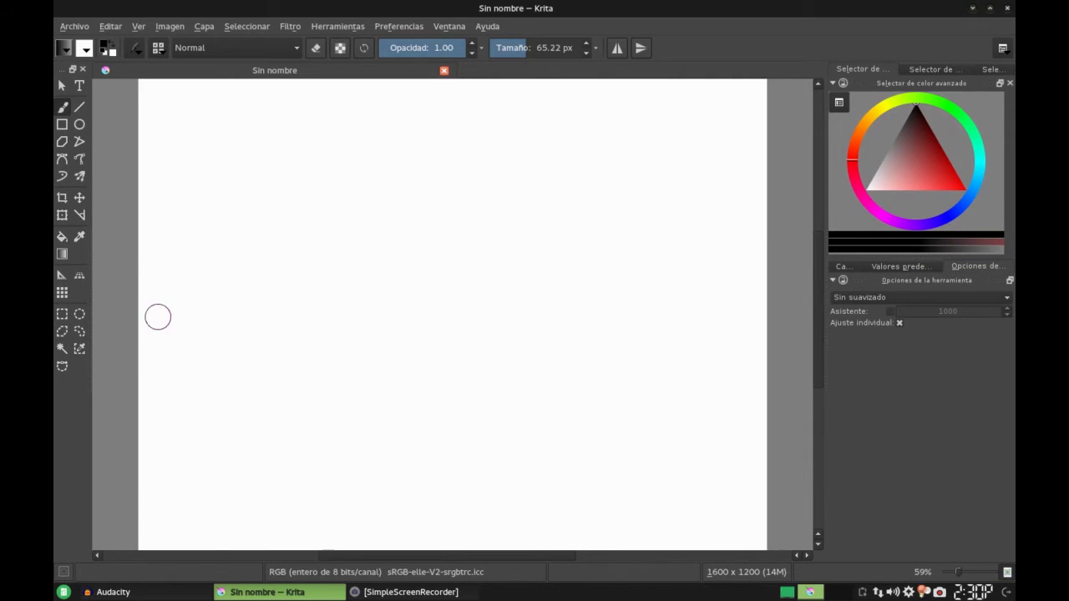
pyautogui.click(63, 275)
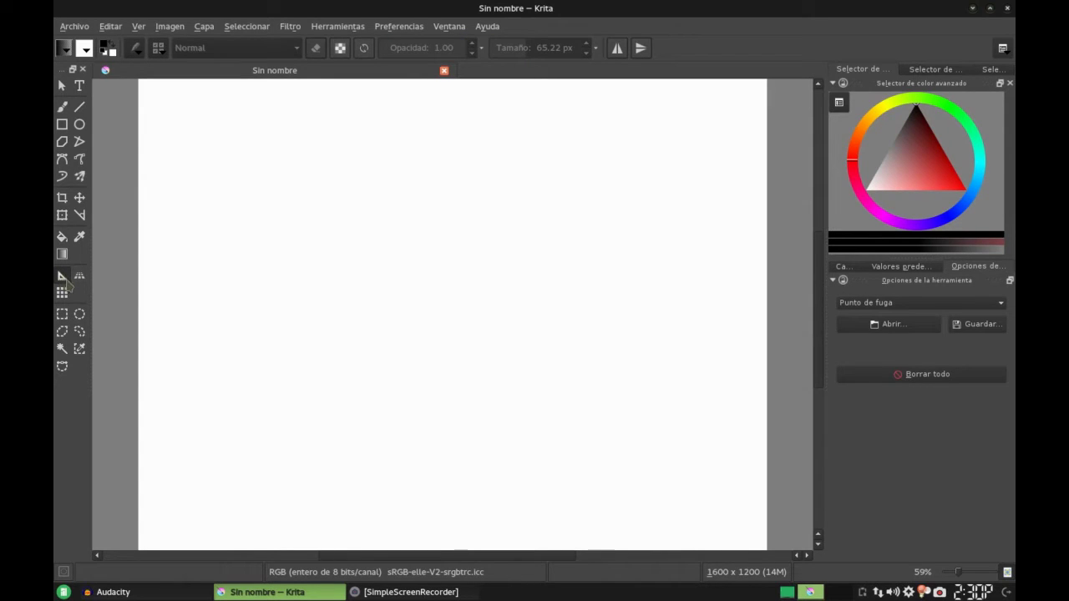
# Keep the assistant type as vanishing point and place one left of the canvas.
pyautogui.click(890, 303)
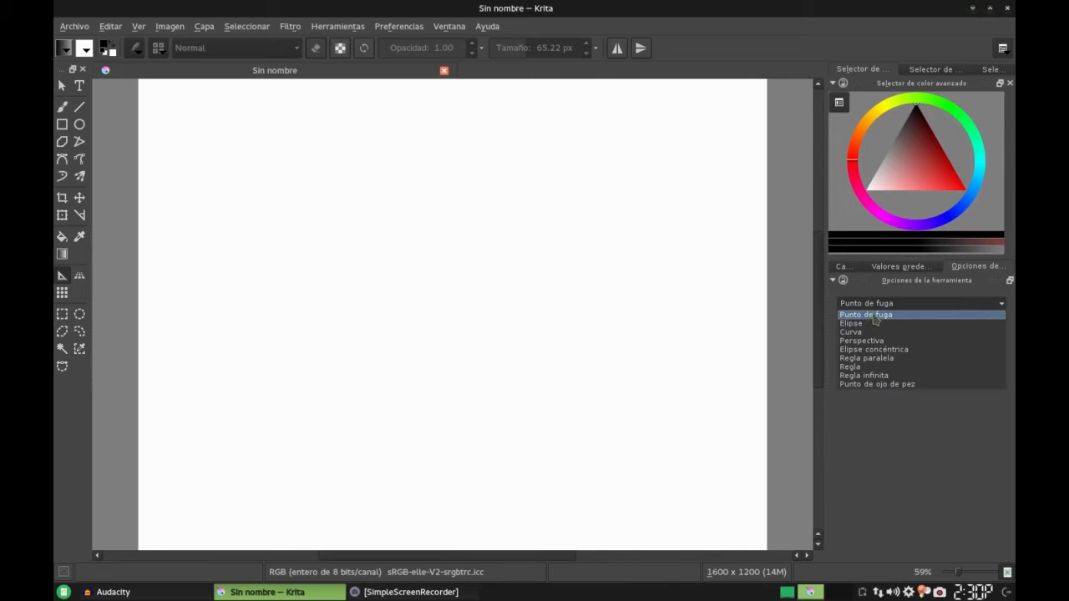
pyautogui.click(878, 318)
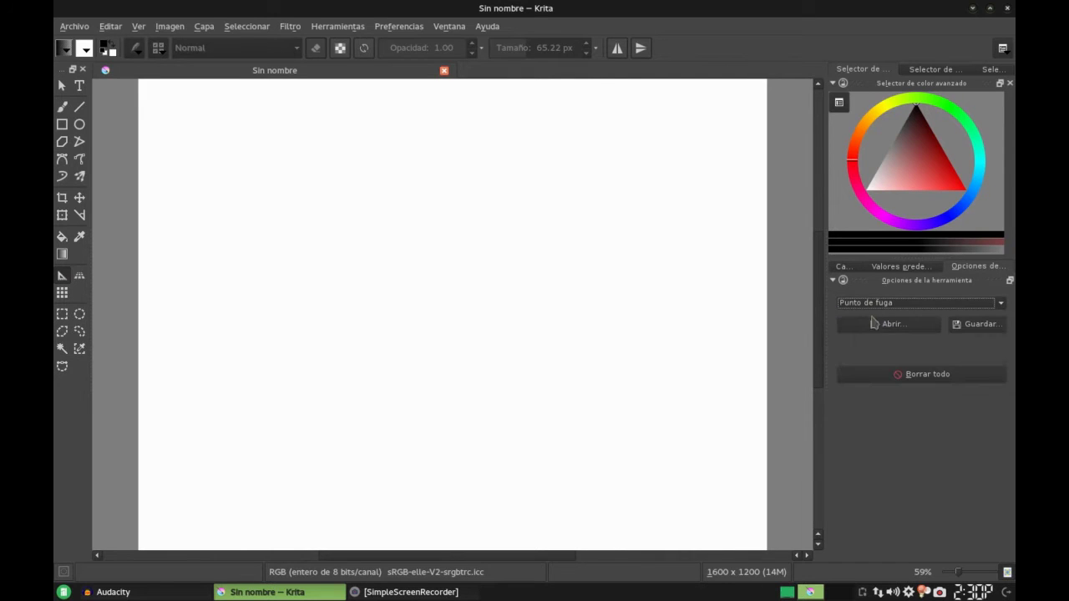
pyautogui.press('-')
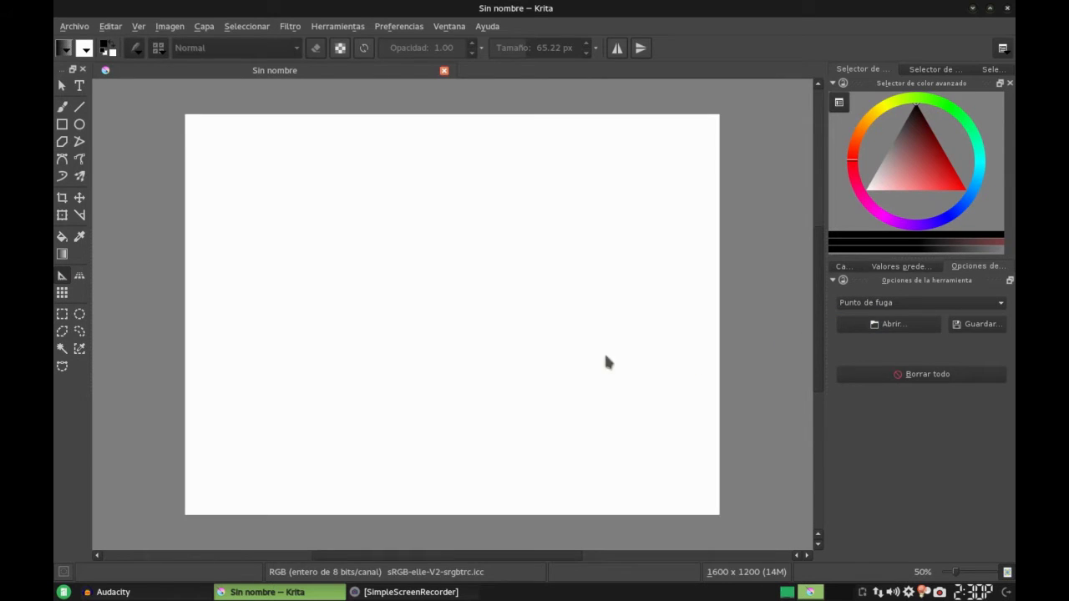
pyautogui.click(132, 217)
pyautogui.moveTo(195, 216)
pyautogui.mouseDown()
pyautogui.moveTo(508, 309)
pyautogui.moveTo(624, 420)
pyautogui.moveTo(659, 408)
pyautogui.mouseUp()
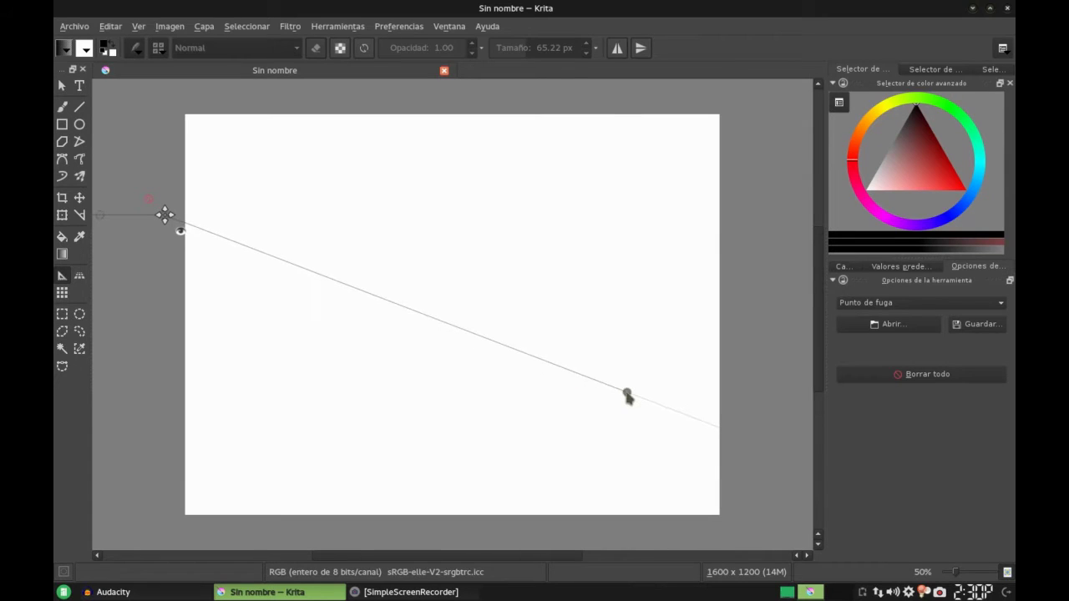
pyautogui.moveTo(660, 408); pyautogui.dragTo(729, 426)
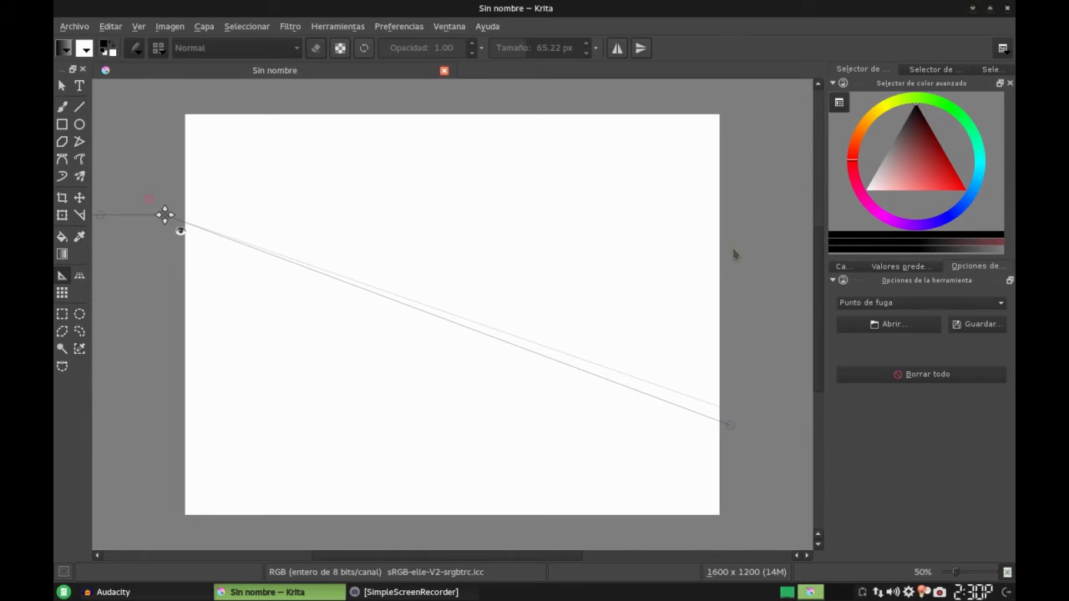
# Place a second vanishing point right of the canvas, angling its guide toward the lower left.
pyautogui.click(749, 418)
pyautogui.click(733, 403)
pyautogui.click(751, 235)
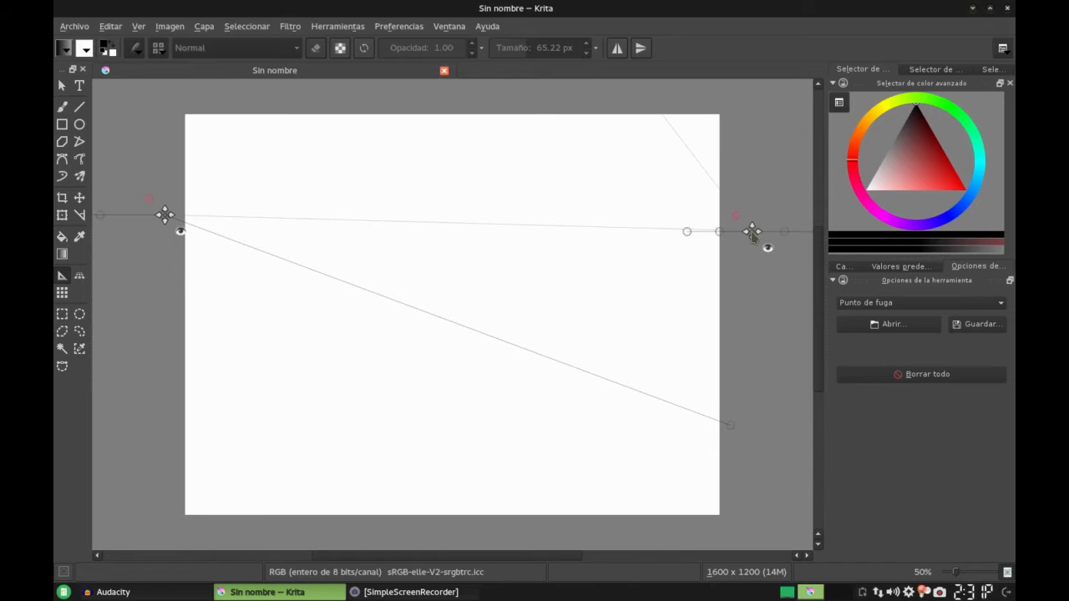
pyautogui.moveTo(753, 234); pyautogui.dragTo(755, 227)
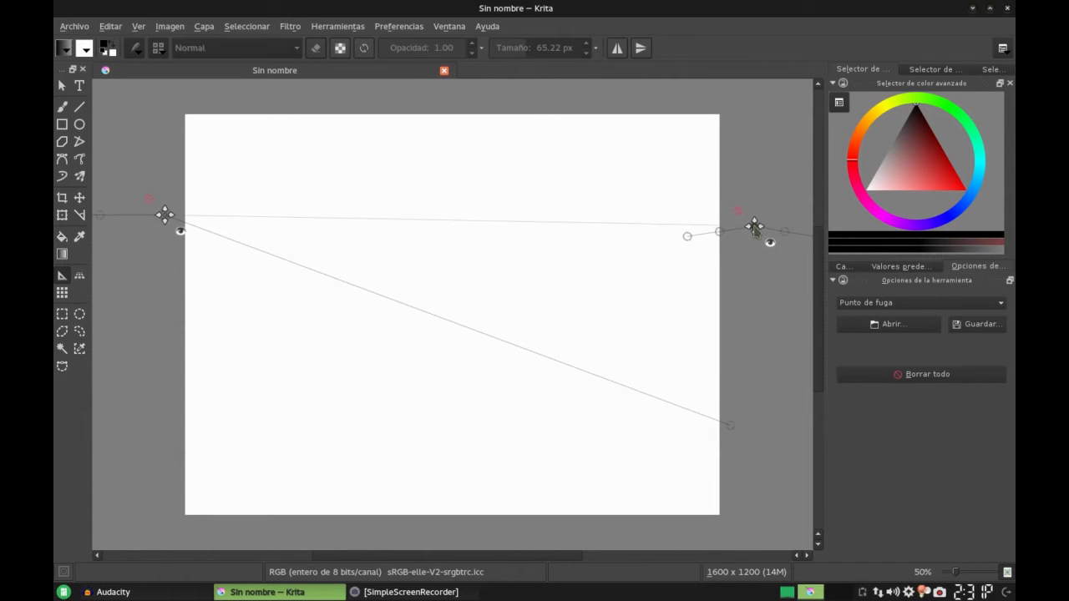
pyautogui.moveTo(688, 240)
pyautogui.mouseDown()
pyautogui.moveTo(634, 332)
pyautogui.moveTo(520, 394)
pyautogui.moveTo(374, 451)
pyautogui.moveTo(322, 458)
pyautogui.moveTo(167, 524)
pyautogui.mouseUp()
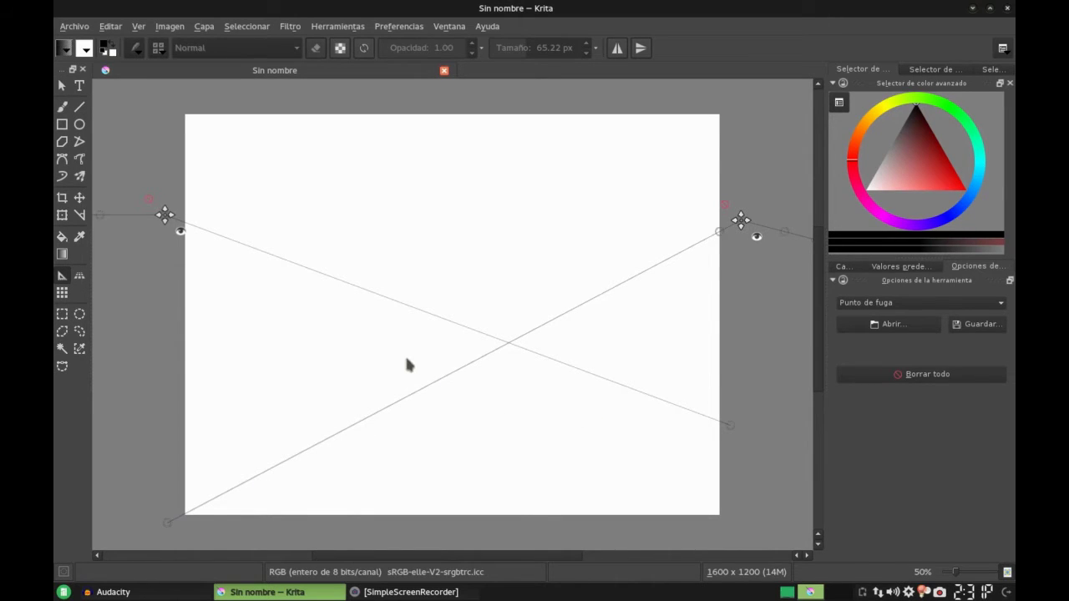
# Draw the horizon line, then enable Asistente snapping on the Freehand Brush at strength 1000.
pyautogui.click(79, 106)
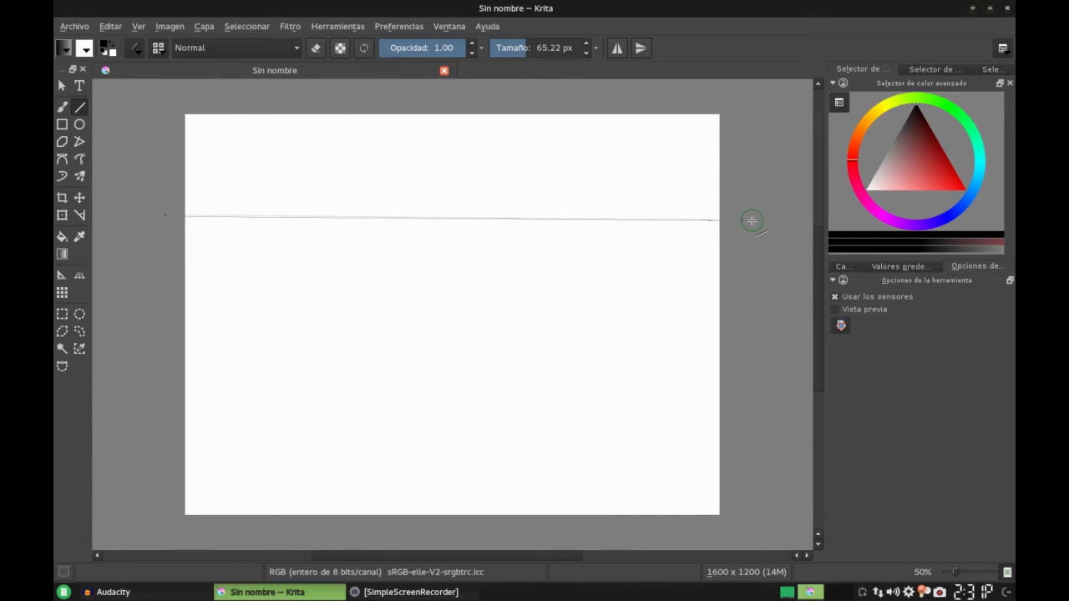
pyautogui.click(752, 220)
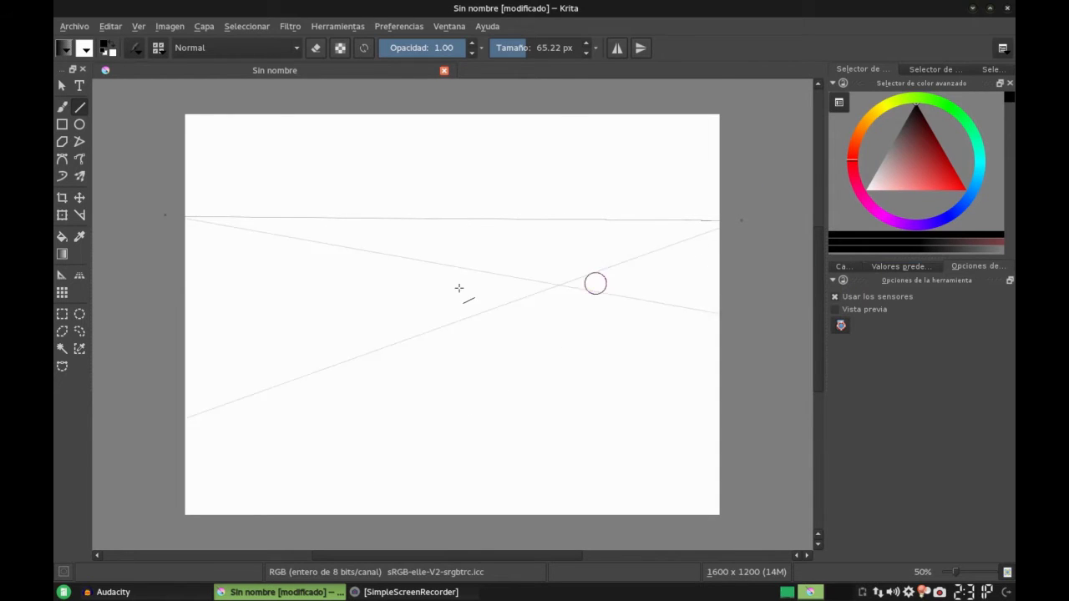
pyautogui.click(62, 109)
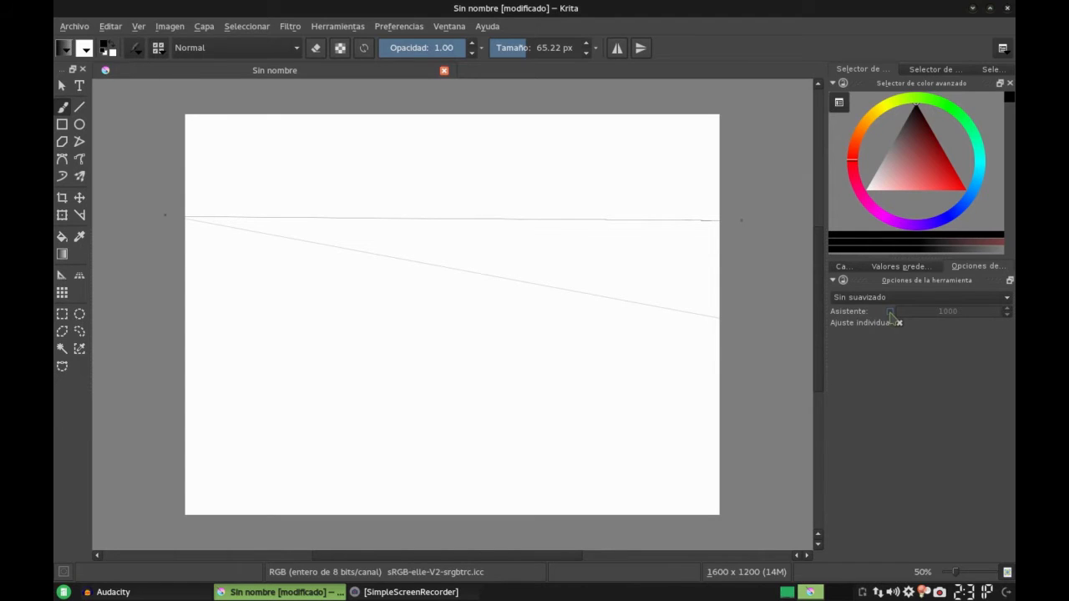
pyautogui.click(890, 311)
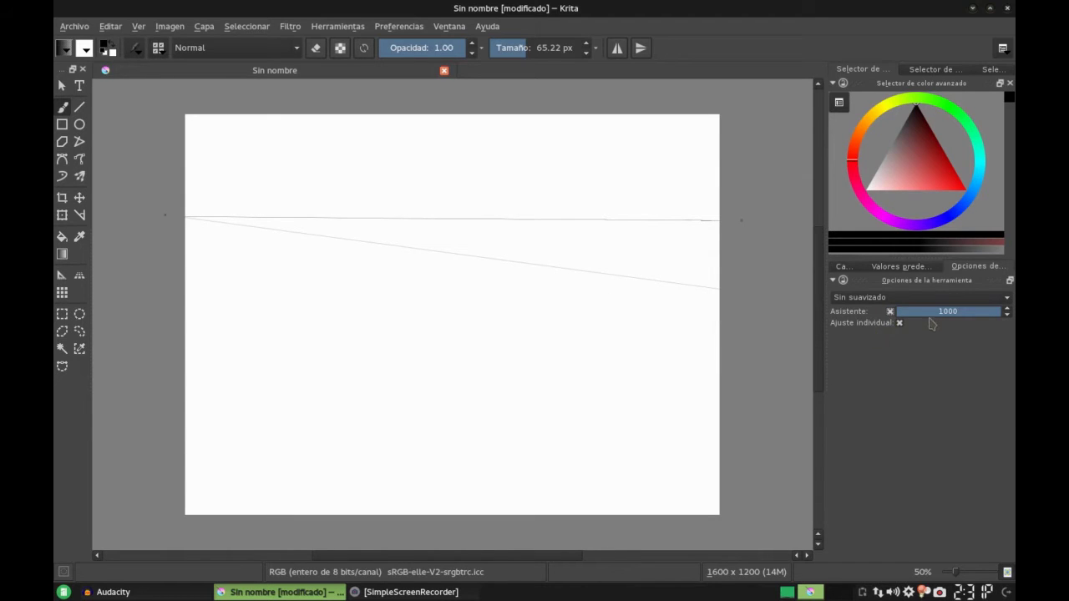
pyautogui.moveTo(934, 318); pyautogui.dragTo(938, 321)
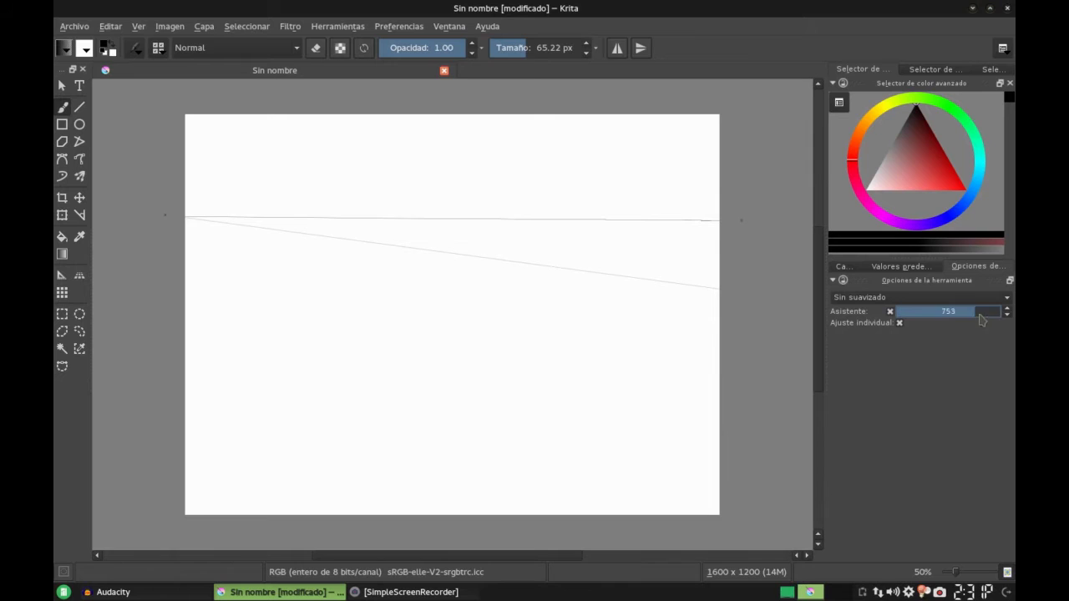
pyautogui.moveTo(938, 321); pyautogui.dragTo(1008, 328)
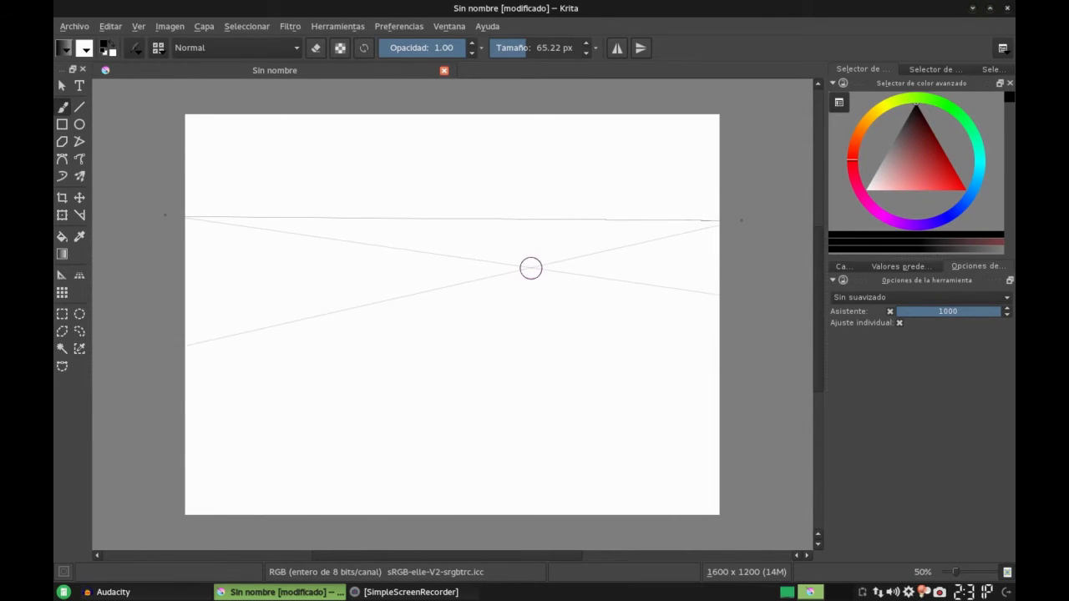
pyautogui.click(843, 268)
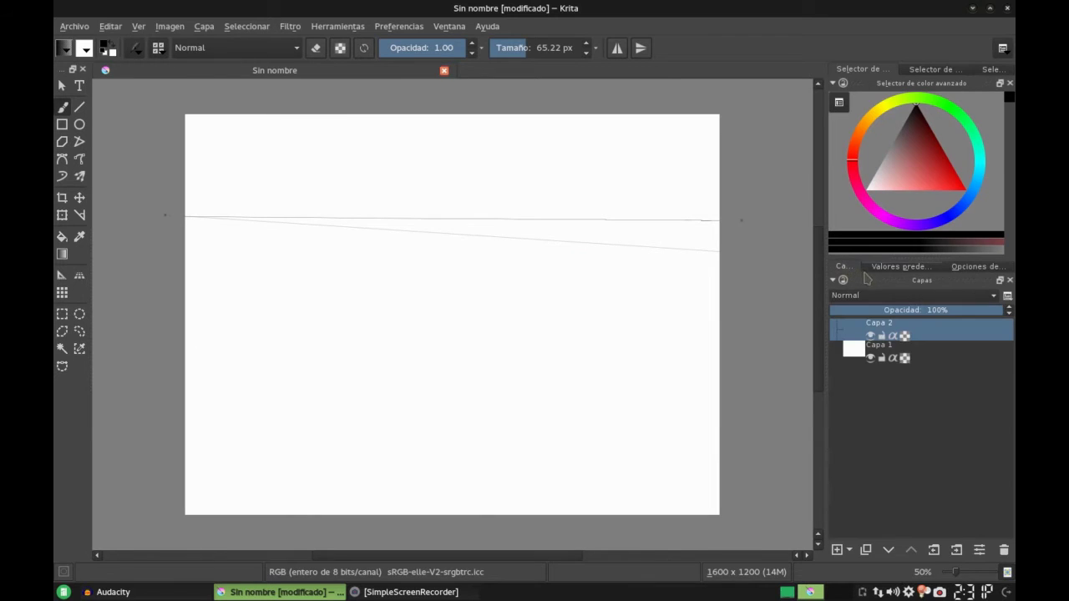
pyautogui.click(882, 268)
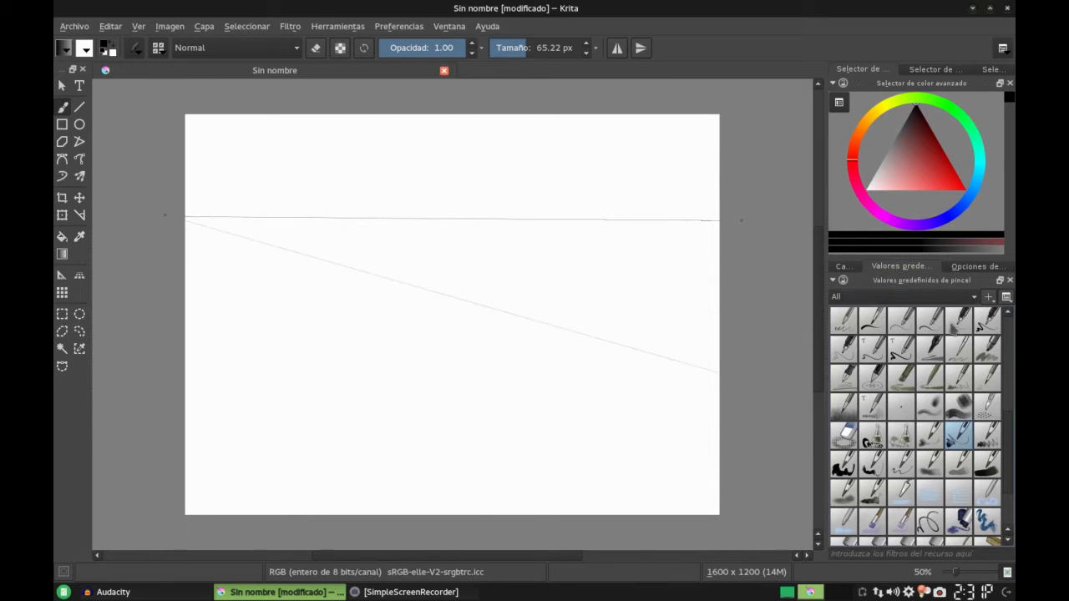
# Shrink the brush to about 12 px and draw the box top's first perspective edge.
pyautogui.click(974, 267)
pyautogui.keyDown('shift'); pyautogui.moveTo(521, 335); pyautogui.dragTo(476, 334); pyautogui.keyUp('shift')
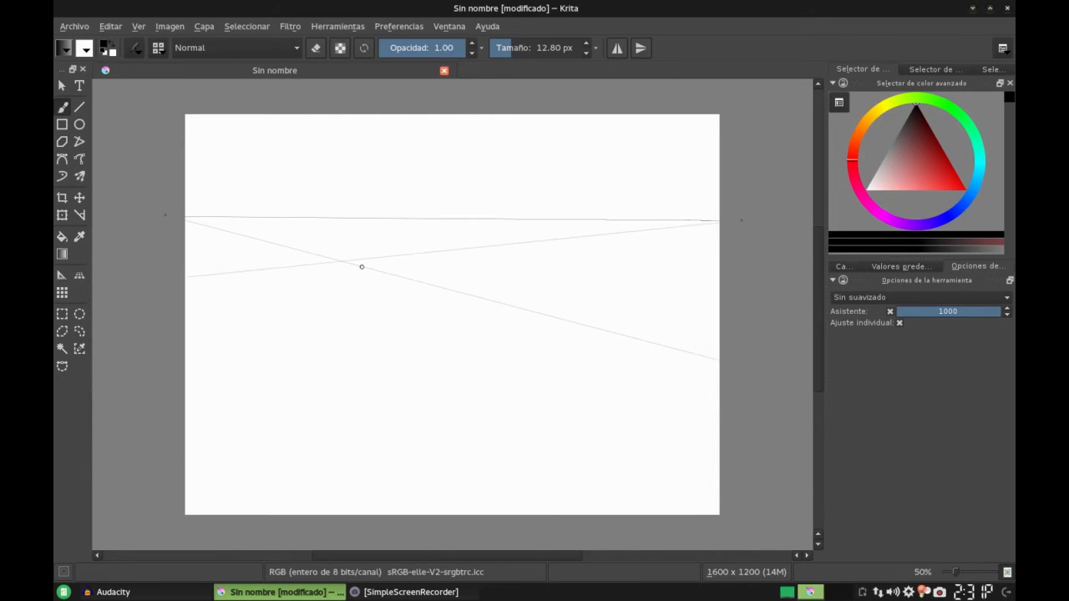
pyautogui.moveTo(233, 238); pyautogui.dragTo(339, 276)
pyautogui.moveTo(338, 275); pyautogui.dragTo(354, 281)
pyautogui.moveTo(233, 238); pyautogui.dragTo(347, 278)
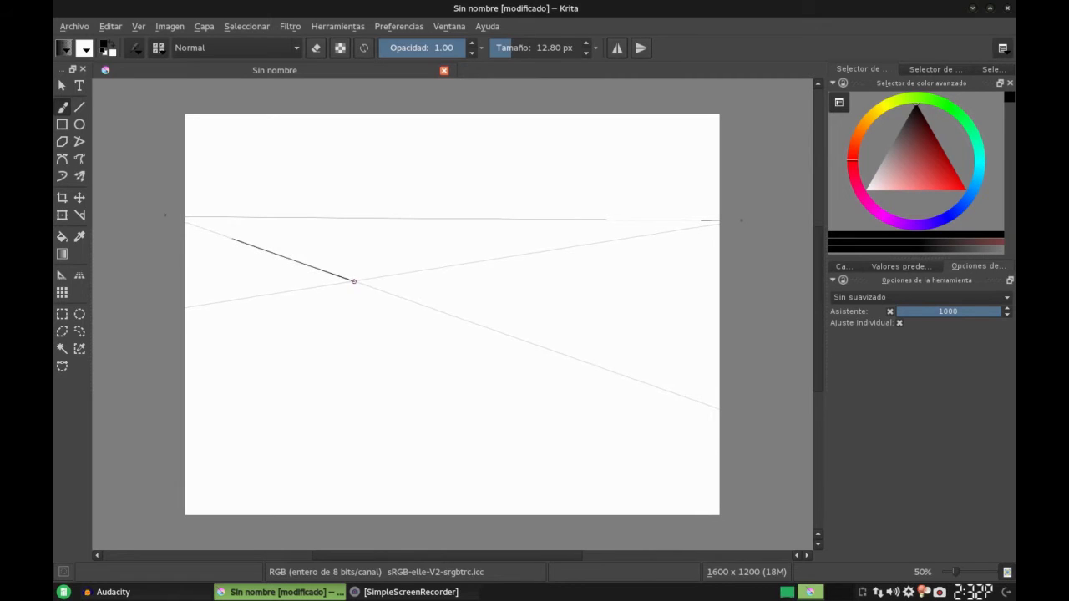
# Draw the front, back and left edges to close the box top outline.
pyautogui.moveTo(354, 281); pyautogui.dragTo(249, 299)
pyautogui.moveTo(258, 295); pyautogui.dragTo(209, 252)
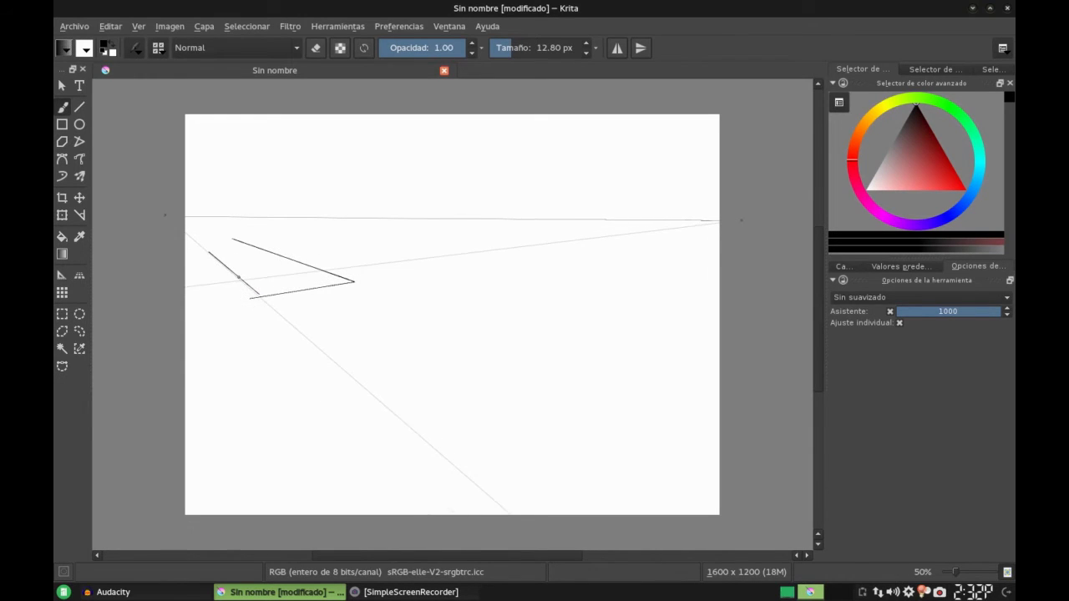
pyautogui.moveTo(208, 252); pyautogui.dragTo(200, 245)
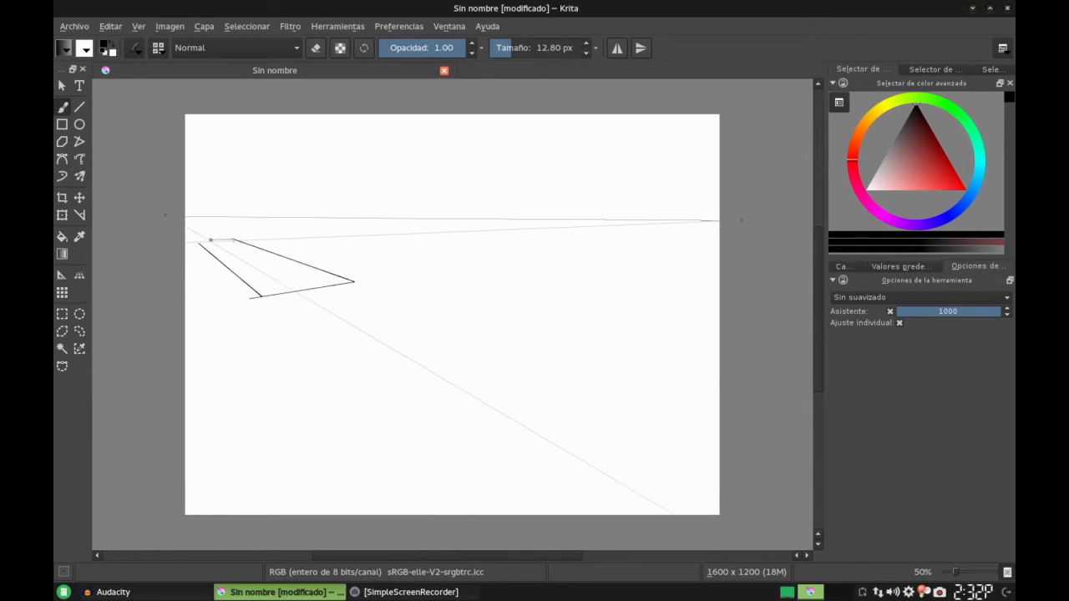
pyautogui.moveTo(234, 240); pyautogui.dragTo(193, 240)
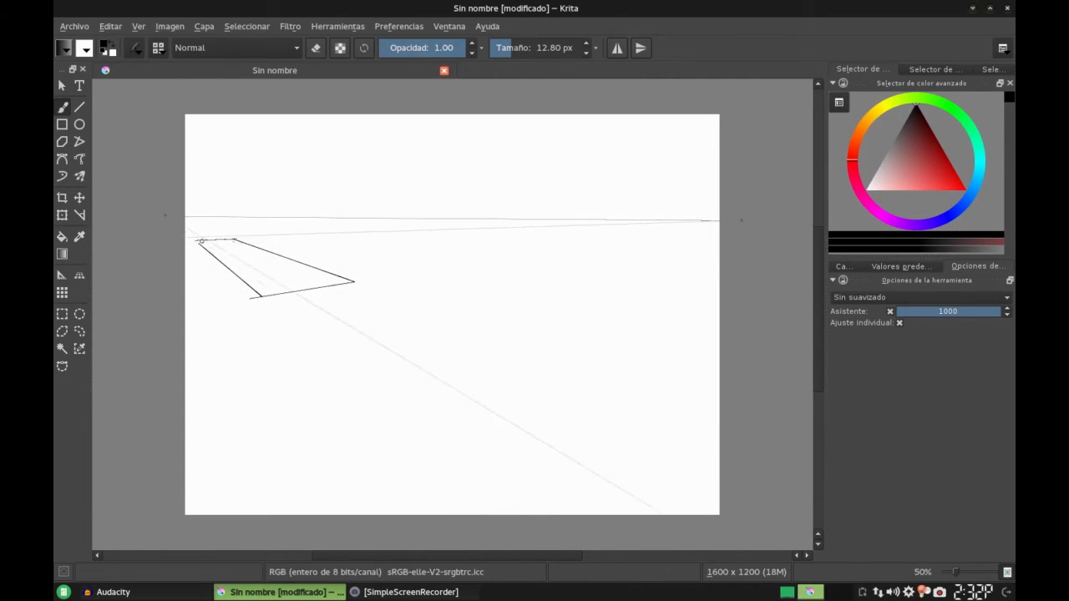
pyautogui.moveTo(201, 246)
pyautogui.mouseDown()
pyautogui.moveTo(255, 290)
pyautogui.moveTo(190, 246)
pyautogui.mouseUp()
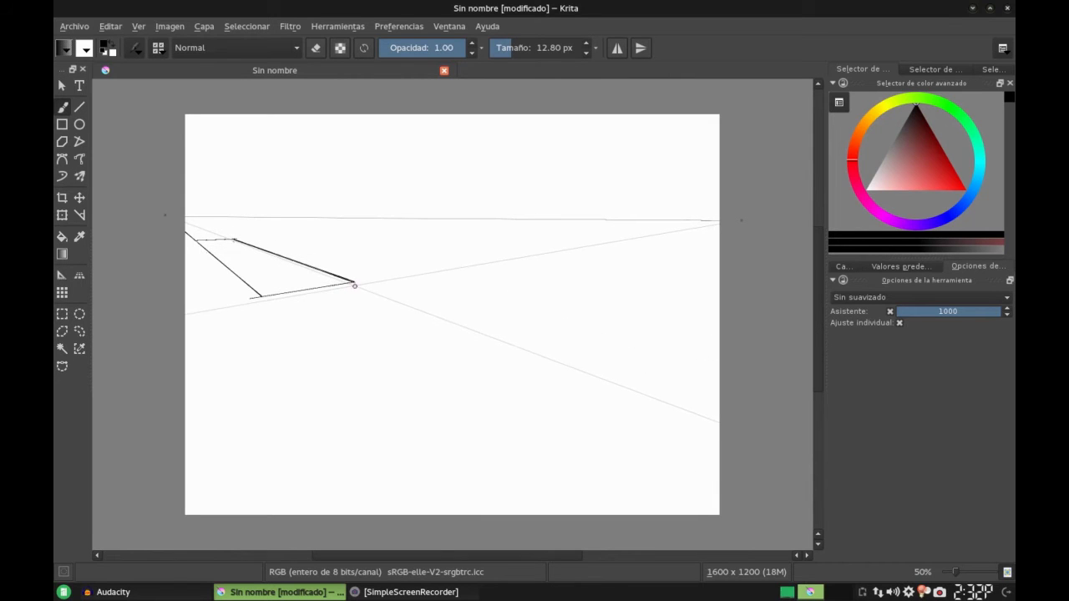
pyautogui.moveTo(357, 282); pyautogui.dragTo(367, 287)
# Undo the stray extension and add a third vanishing point below the canvas with a vertical guide.
pyautogui.hotkey('ctrl', 'z')
pyautogui.click(61, 276)
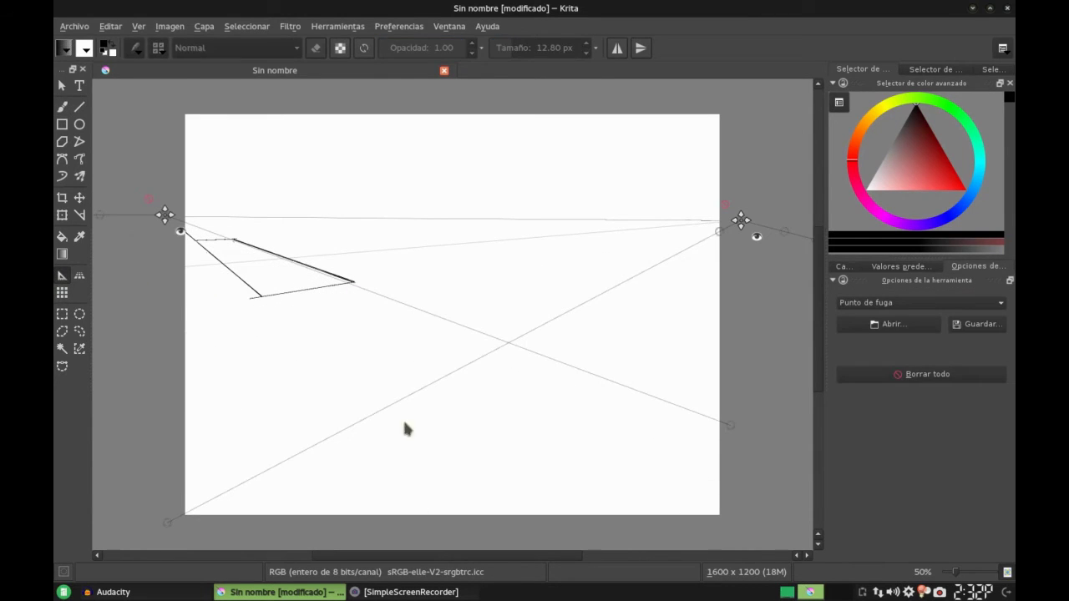
pyautogui.click(466, 532)
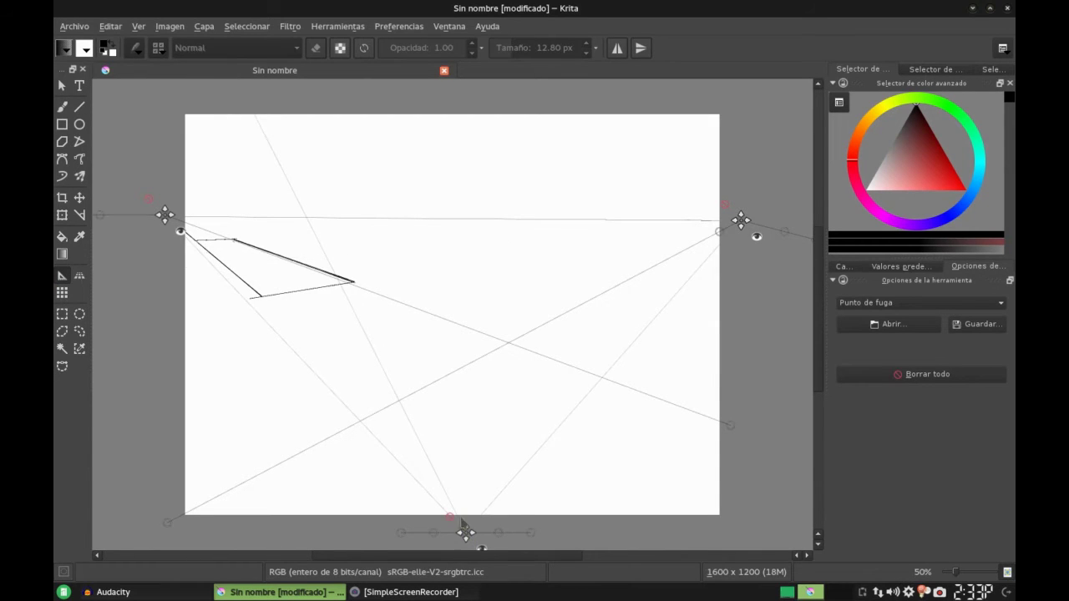
pyautogui.moveTo(401, 535)
pyautogui.mouseDown()
pyautogui.moveTo(414, 307)
pyautogui.moveTo(442, 294)
pyautogui.moveTo(430, 224)
pyautogui.mouseUp()
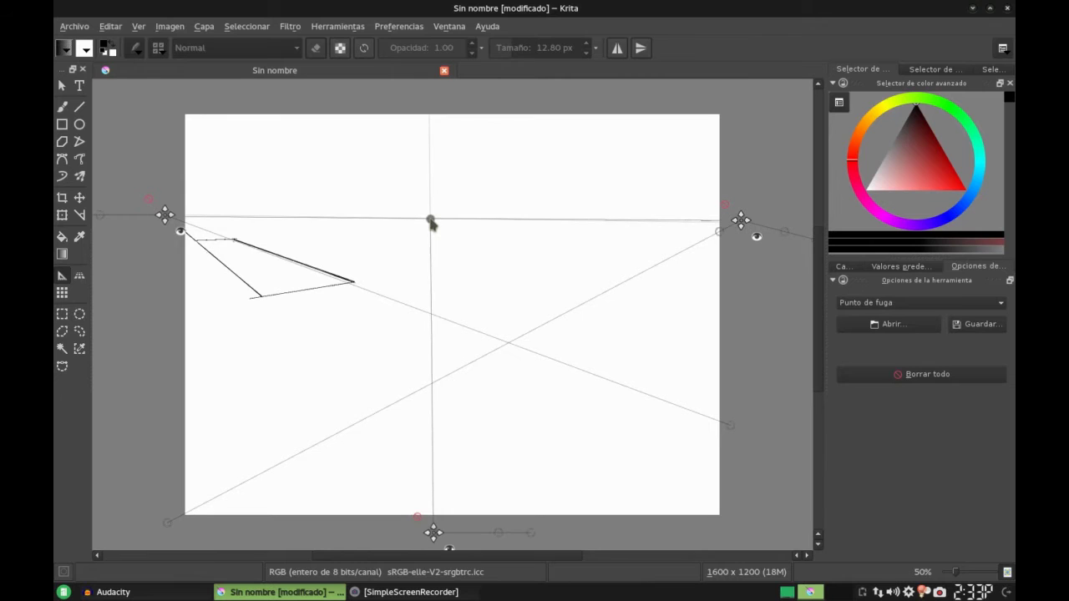
pyautogui.moveTo(432, 222); pyautogui.dragTo(432, 220)
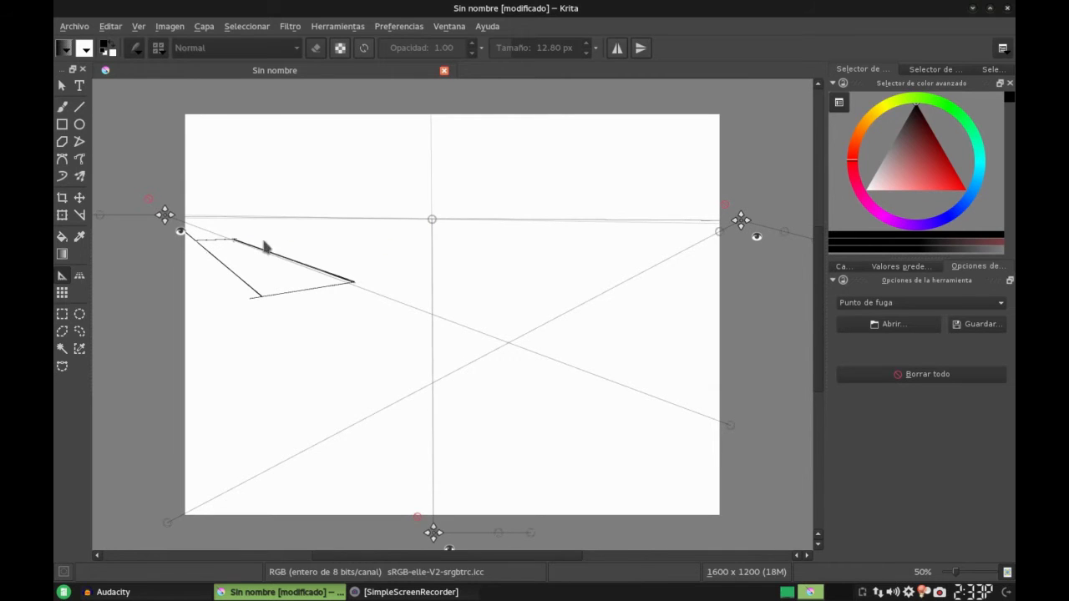
# Add a parallel edge beside the left box and outline a narrow second box top on the right.
pyautogui.click(62, 107)
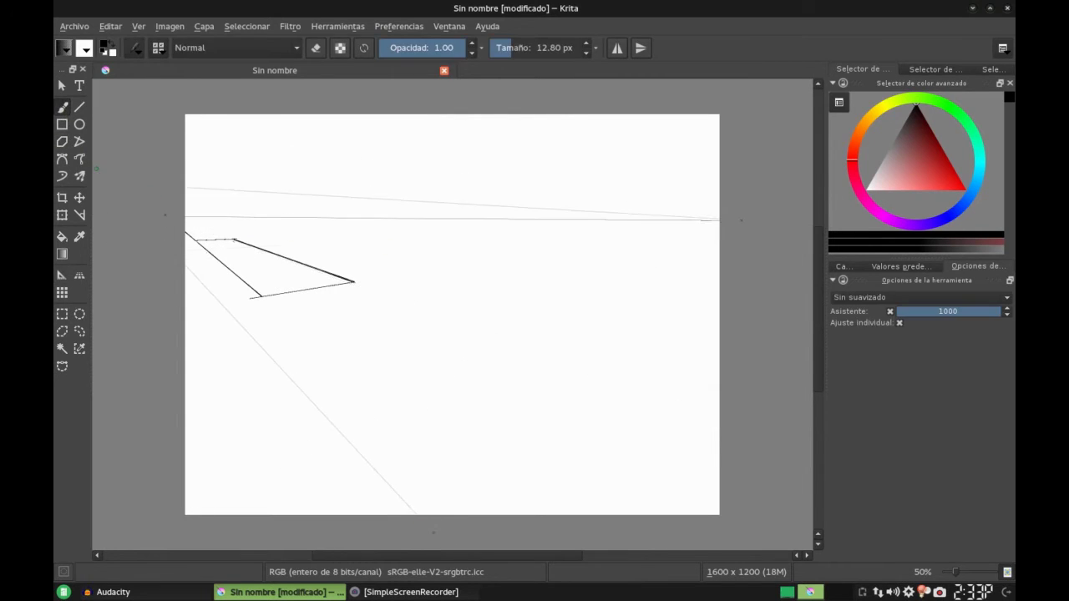
pyautogui.moveTo(272, 314); pyautogui.dragTo(330, 391)
pyautogui.hotkey('ctrl', 'z')
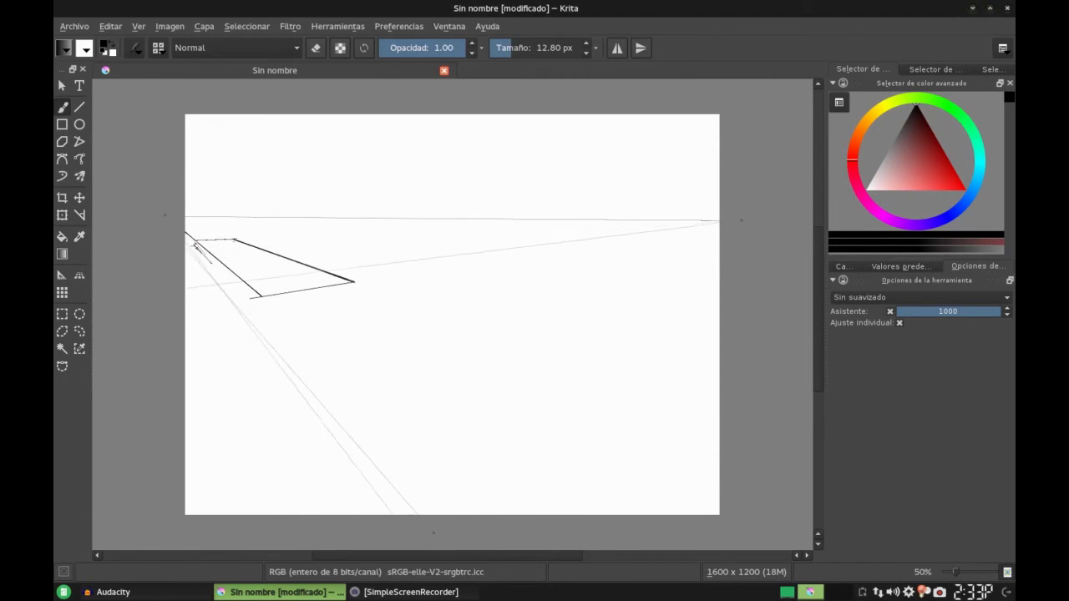
pyautogui.moveTo(194, 246); pyautogui.dragTo(259, 311)
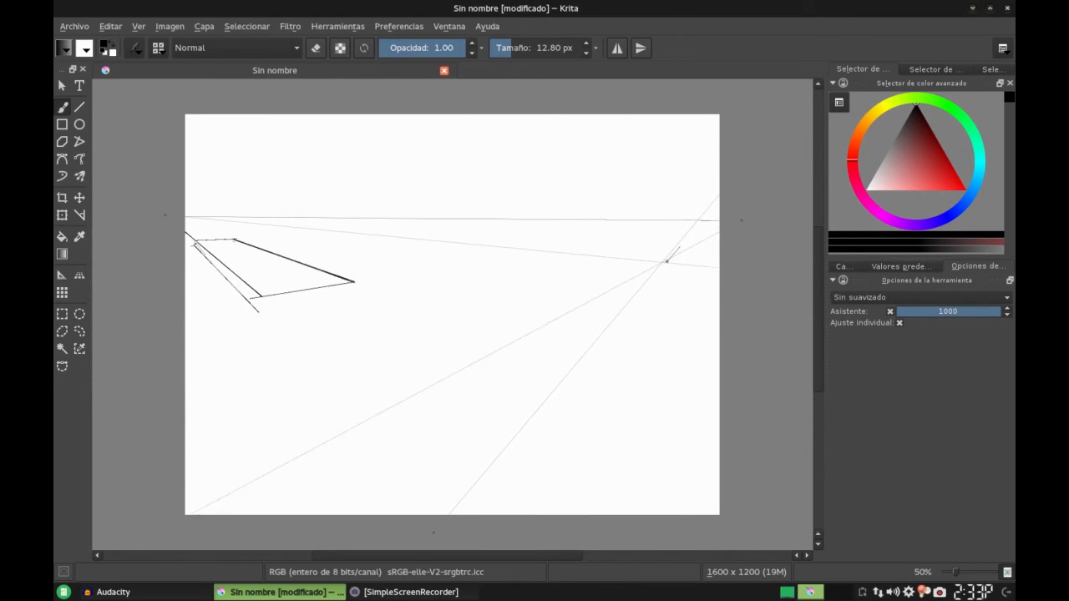
pyautogui.moveTo(678, 247)
pyautogui.mouseDown()
pyautogui.moveTo(623, 312)
pyautogui.moveTo(659, 319)
pyautogui.mouseUp()
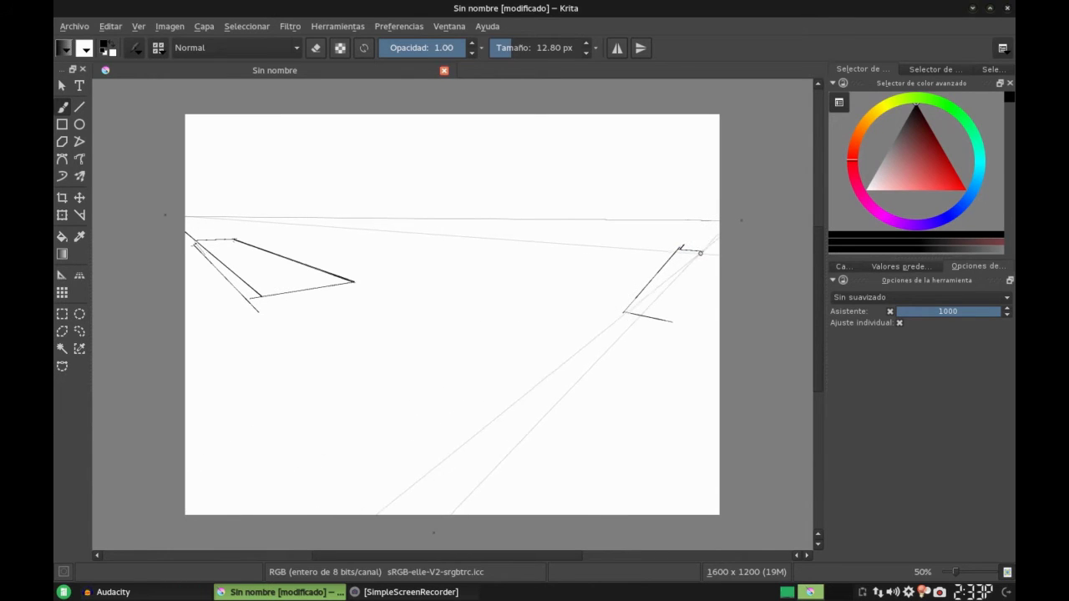
pyautogui.moveTo(700, 253); pyautogui.dragTo(690, 262)
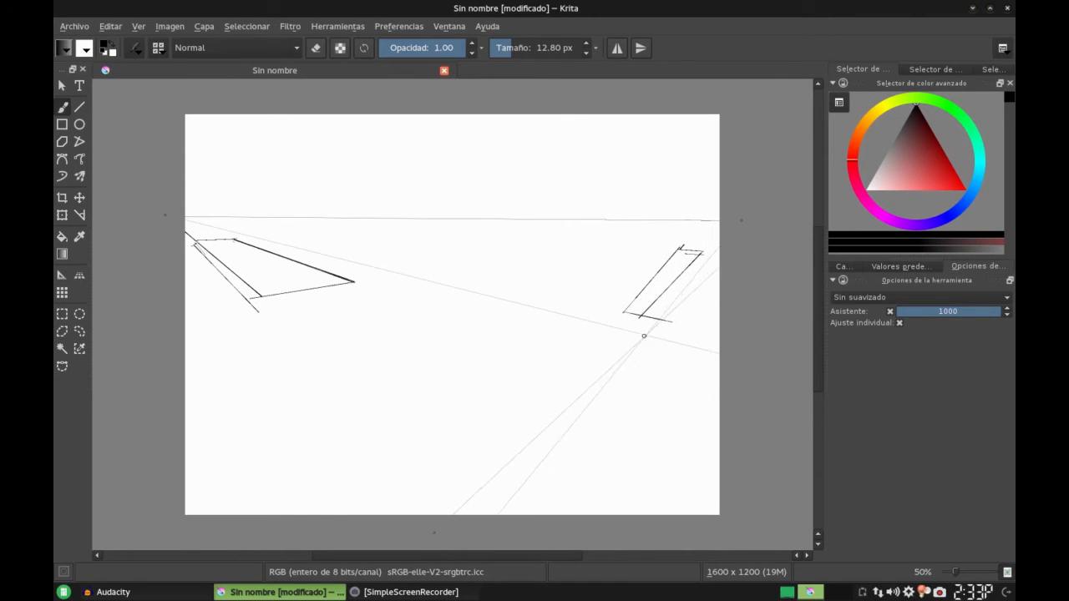
pyautogui.moveTo(623, 315)
pyautogui.mouseDown()
pyautogui.moveTo(659, 325)
pyautogui.moveTo(714, 289)
pyautogui.mouseUp()
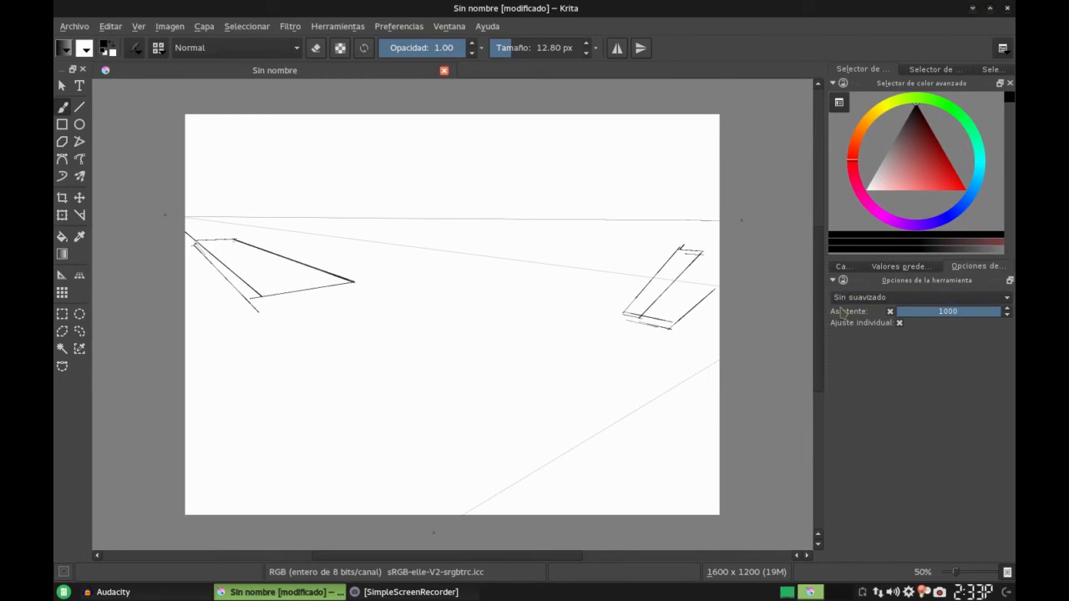
# Set brush smoothing to Estabilizador and draw a descending edge from the left box's front corner.
pyautogui.click(881, 298)
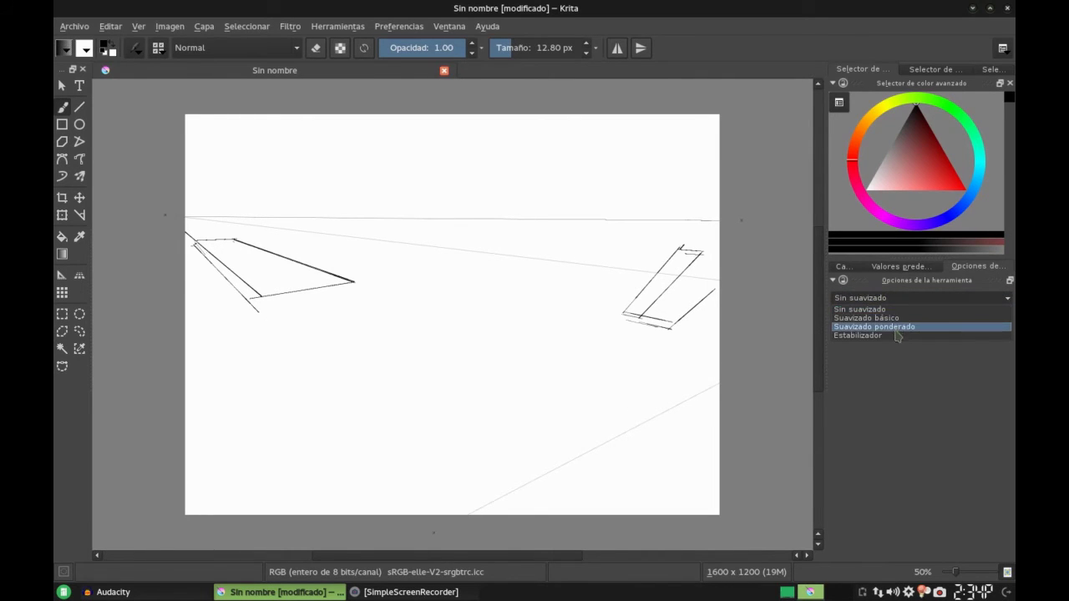
pyautogui.click(890, 336)
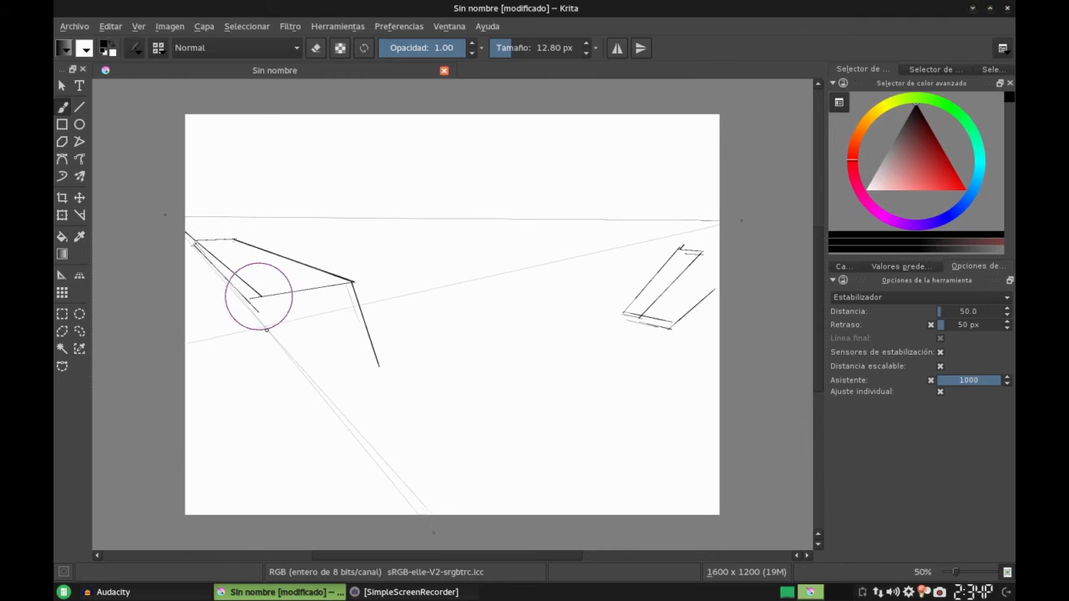
pyautogui.moveTo(284, 324); pyautogui.dragTo(330, 359)
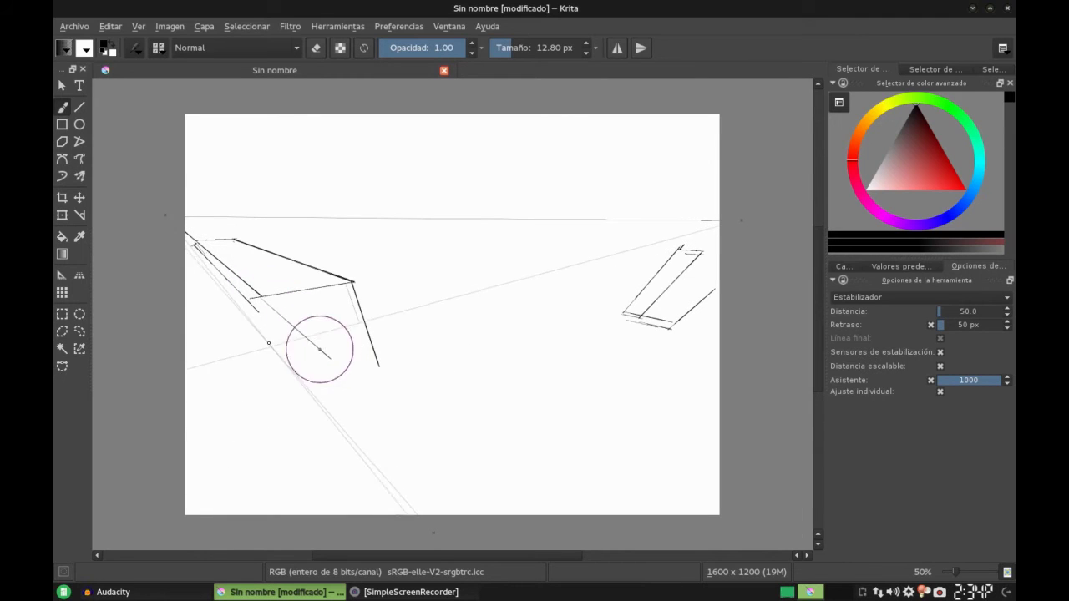
pyautogui.hotkey('ctrl', 'z')
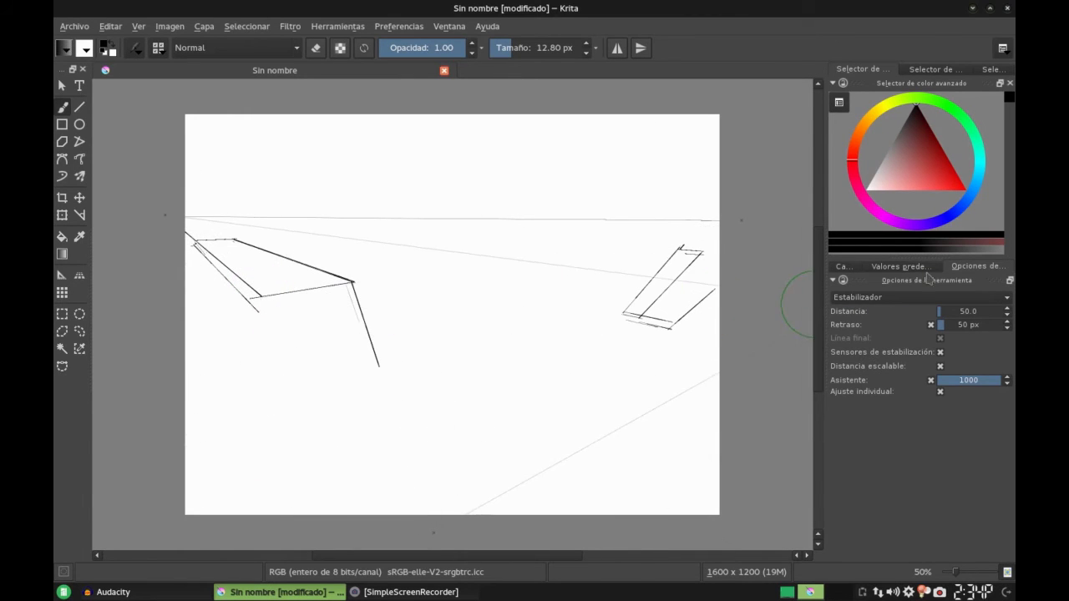
# Switch smoothing to Suavizado básico, turn off Asistente snapping, and draw the left box's lower edges.
pyautogui.click(914, 298)
pyautogui.click(886, 315)
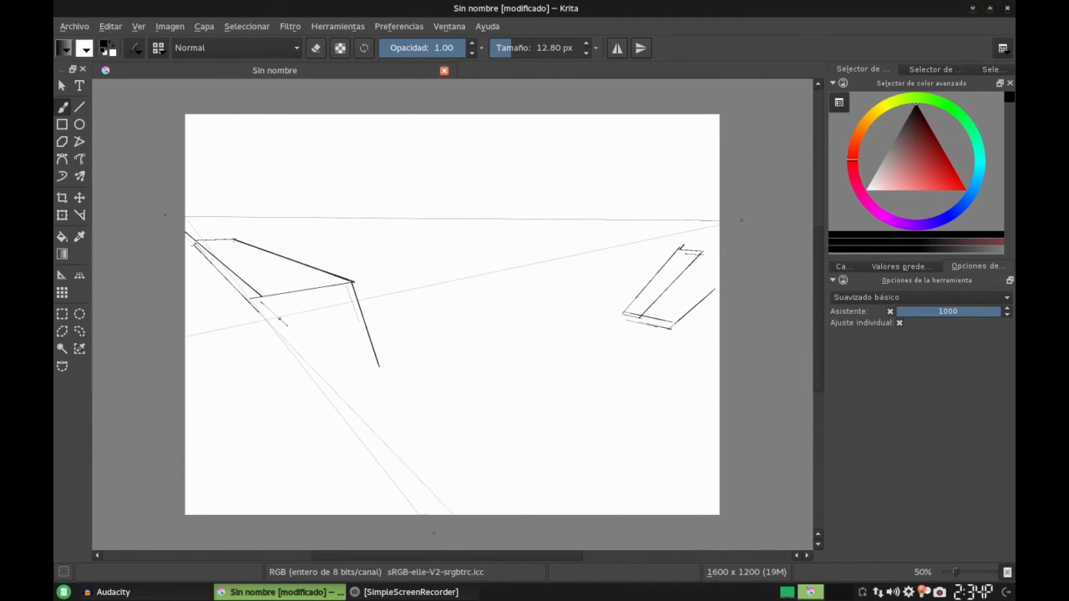
pyautogui.moveTo(366, 349); pyautogui.dragTo(319, 364)
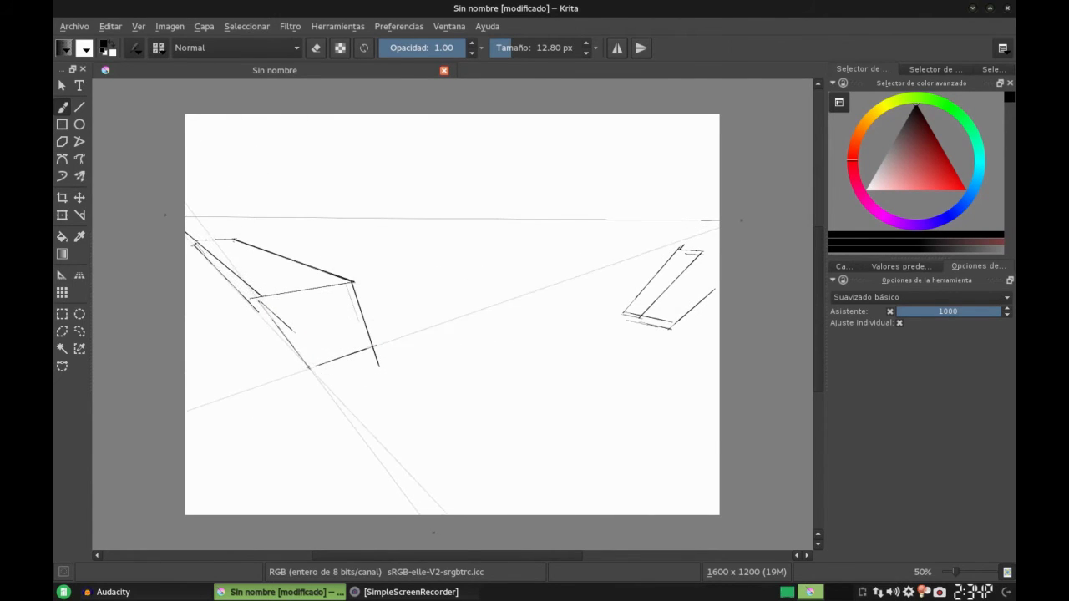
pyautogui.moveTo(267, 300); pyautogui.dragTo(313, 373)
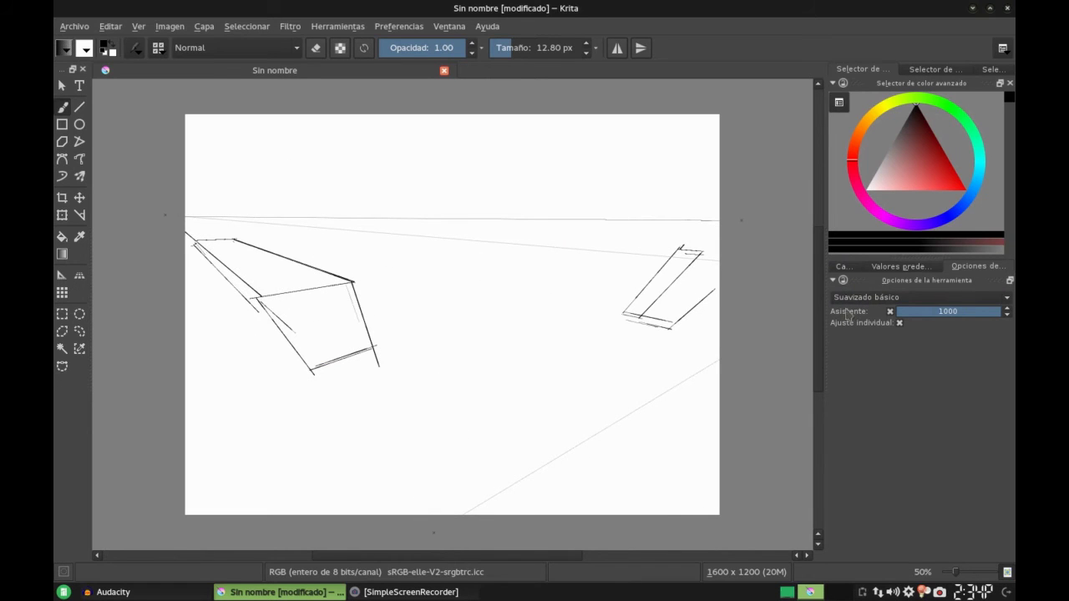
pyautogui.click(890, 311)
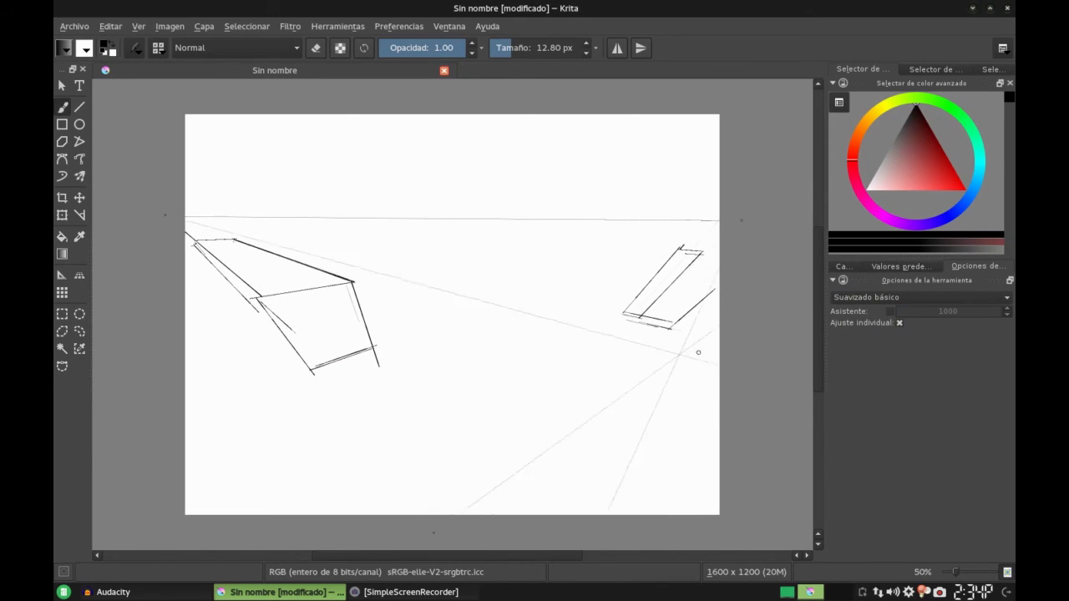
pyautogui.moveTo(310, 375); pyautogui.dragTo(443, 434)
pyautogui.hotkey('ctrl', 'z')
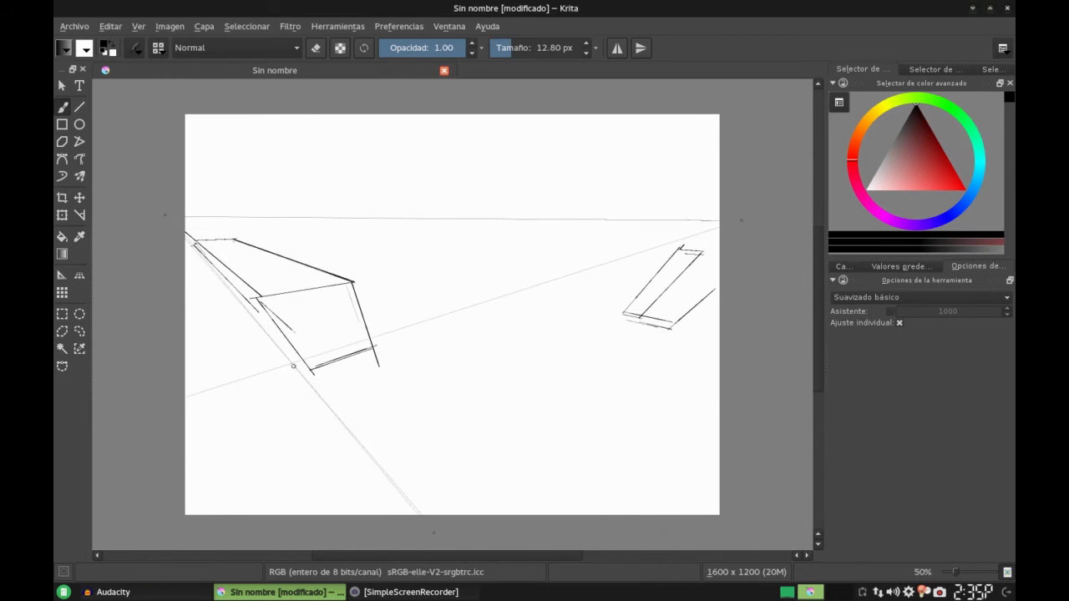
pyautogui.moveTo(266, 306); pyautogui.dragTo(294, 333)
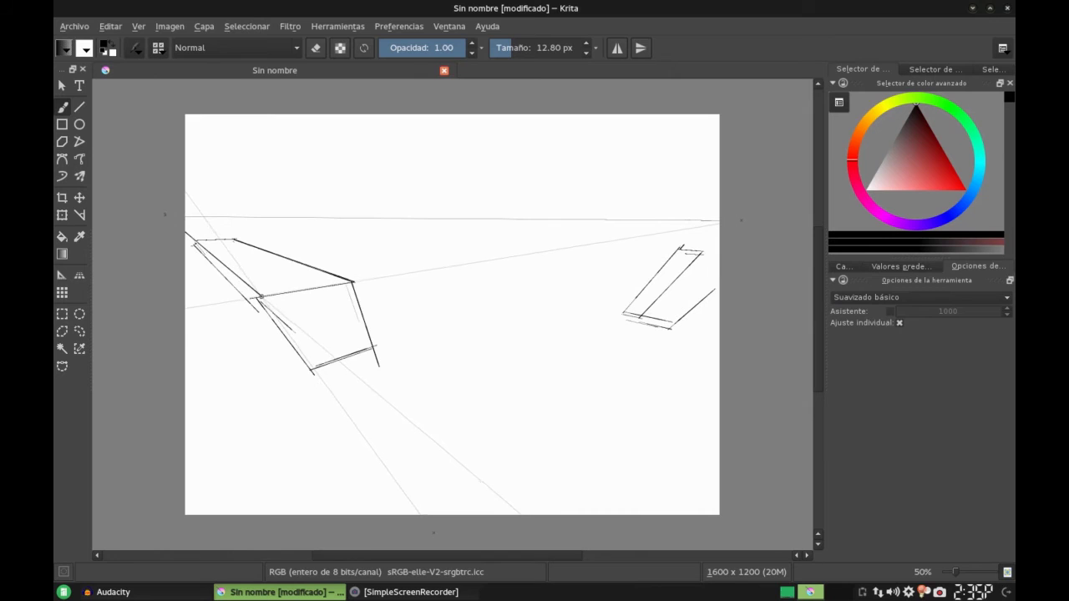
# Drop three vertical edges from the left box's corners with the Line tool.
pyautogui.press('v')
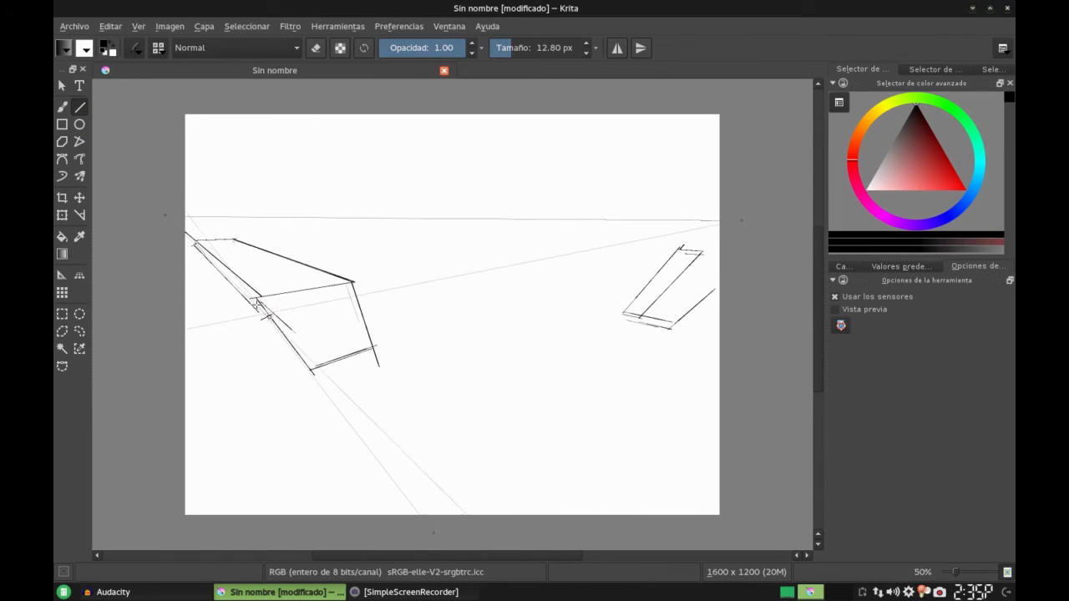
pyautogui.moveTo(274, 420); pyautogui.dragTo(266, 432)
pyautogui.moveTo(265, 434); pyautogui.dragTo(266, 433)
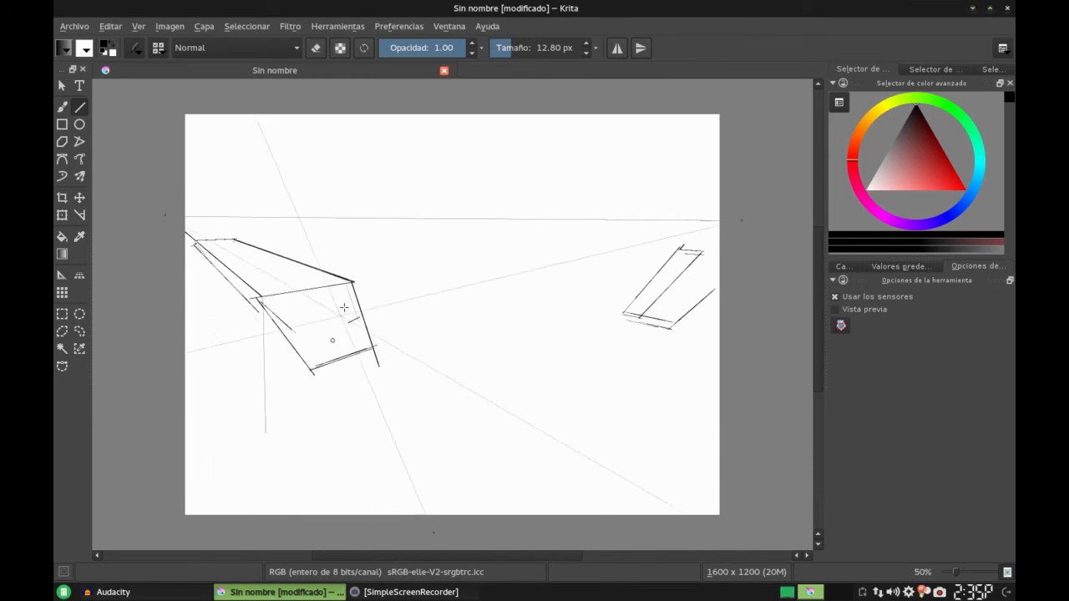
pyautogui.moveTo(352, 282); pyautogui.dragTo(357, 438)
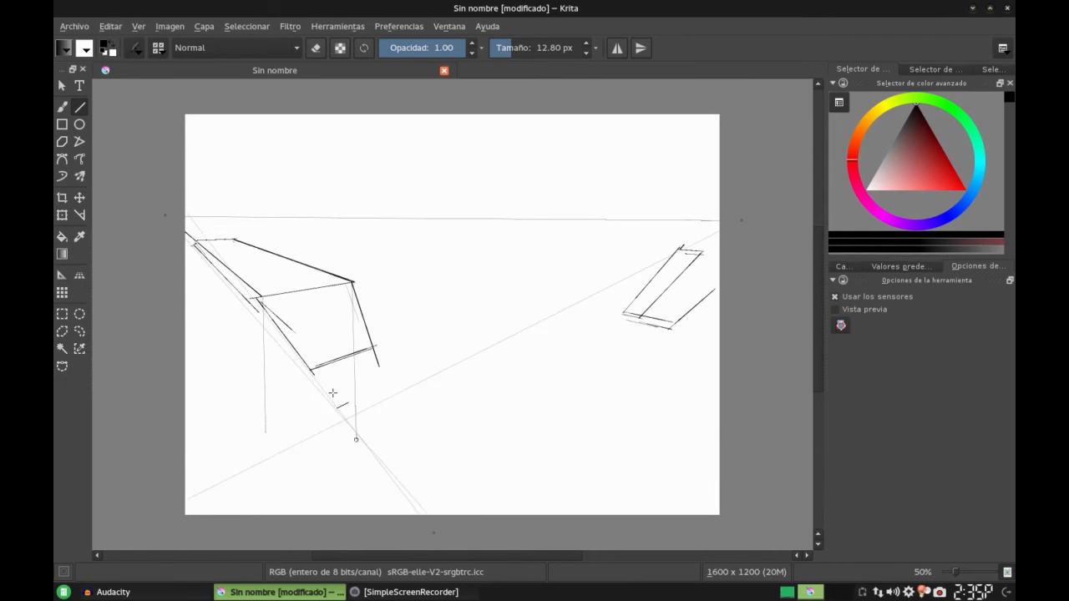
pyautogui.moveTo(195, 248); pyautogui.dragTo(211, 392)
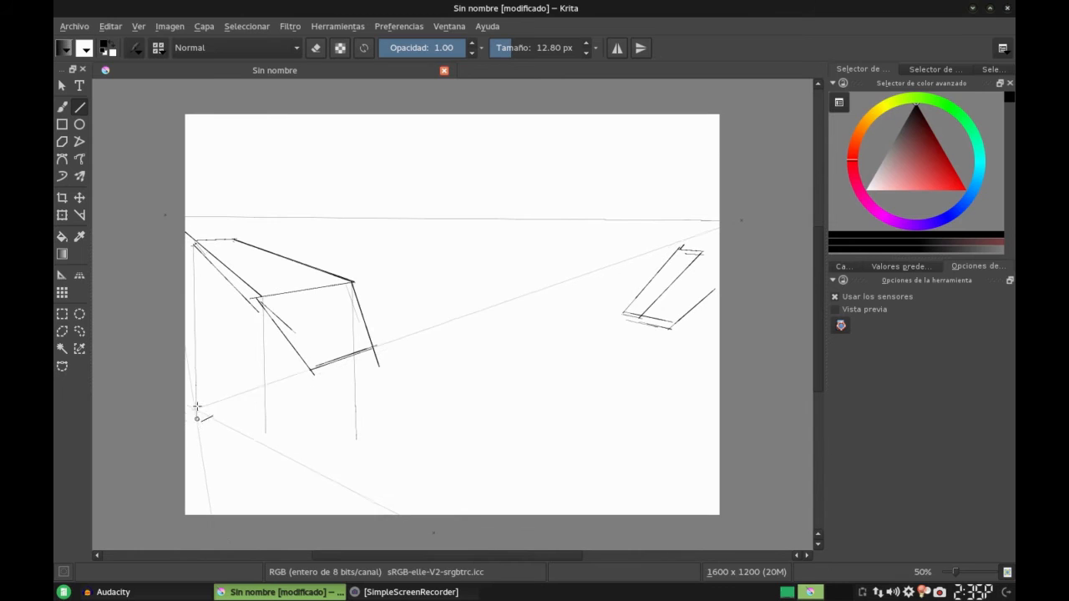
# Add vertical, bottom and right edges to the right box.
pyautogui.moveTo(625, 316); pyautogui.dragTo(628, 372)
pyautogui.moveTo(678, 340); pyautogui.dragTo(689, 335)
pyautogui.moveTo(624, 314); pyautogui.dragTo(673, 325)
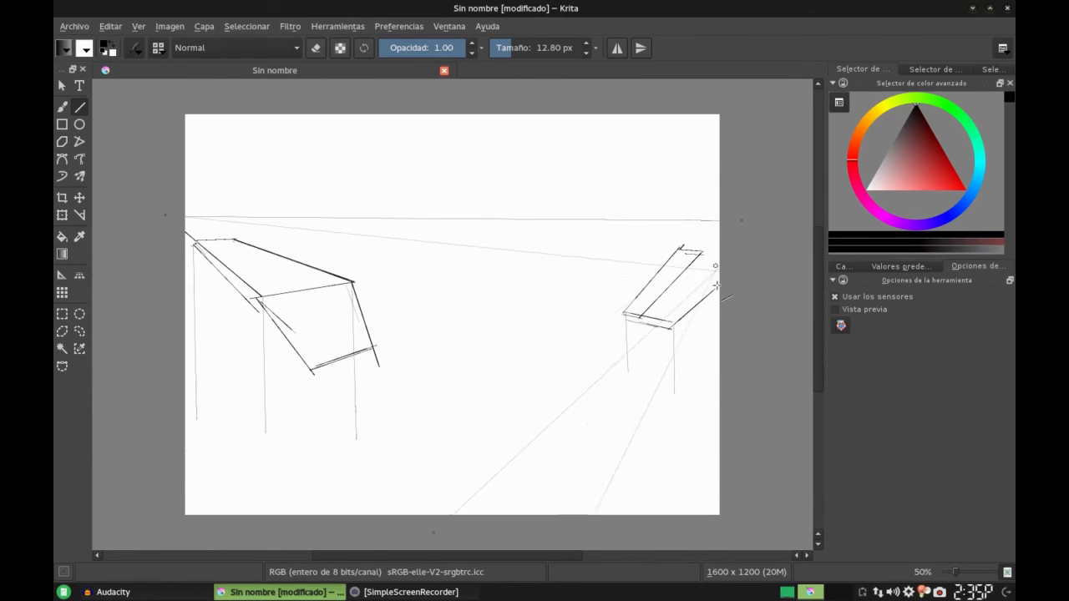
pyautogui.moveTo(715, 290); pyautogui.dragTo(672, 327)
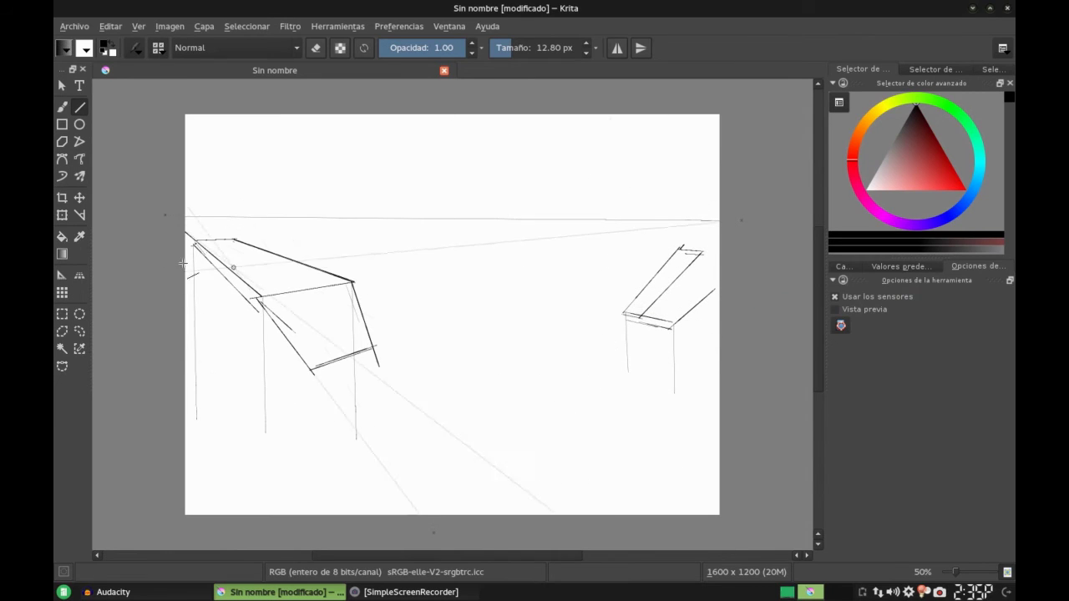
# Confirm that the perspective assistant type is still set to vanishing point.
pyautogui.click(62, 275)
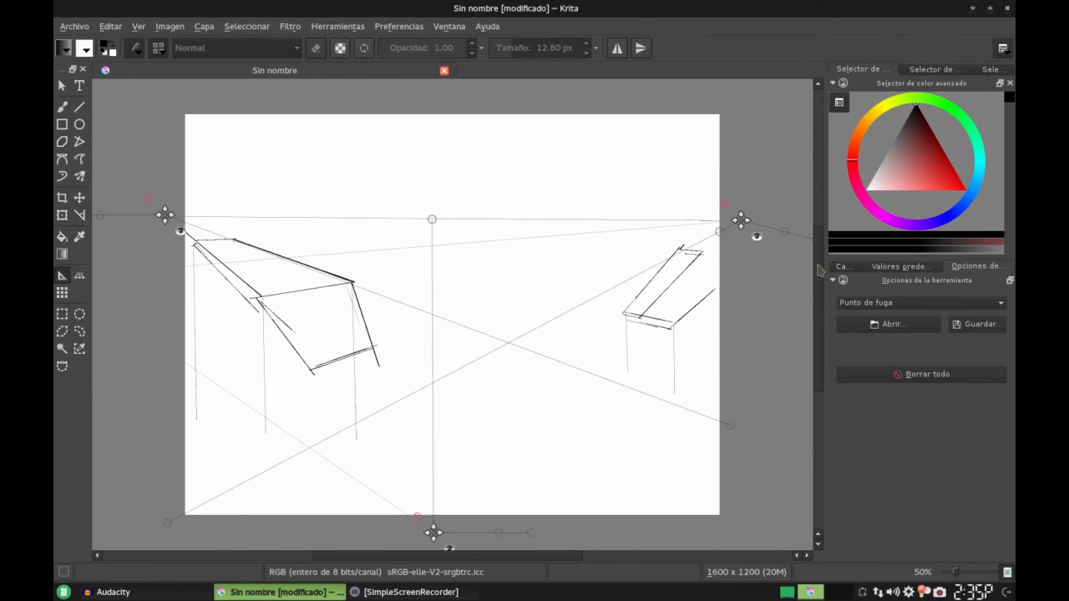
pyautogui.click(868, 302)
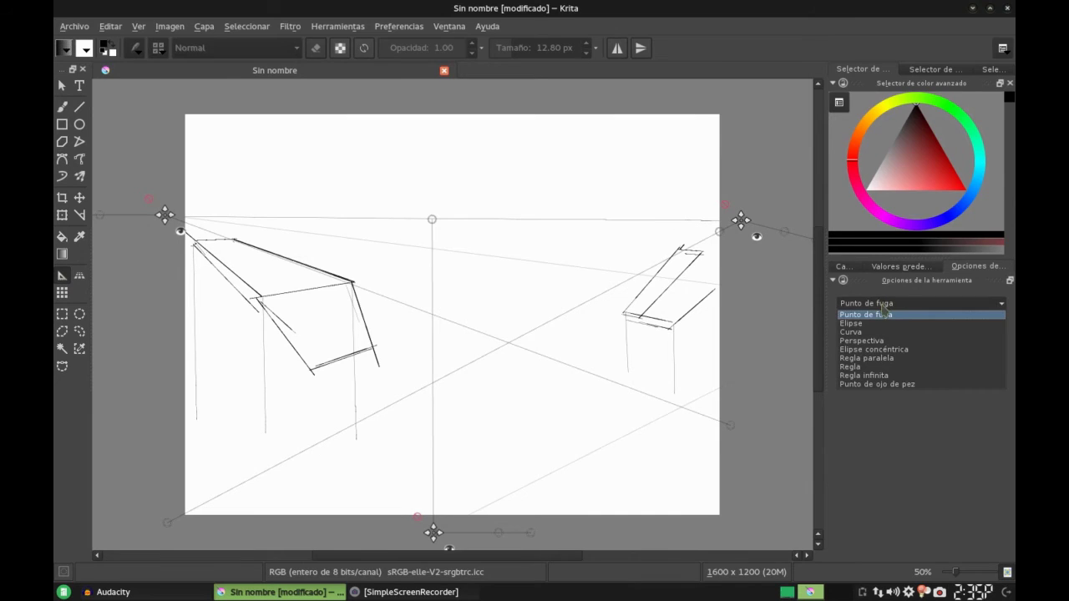
pyautogui.click(884, 313)
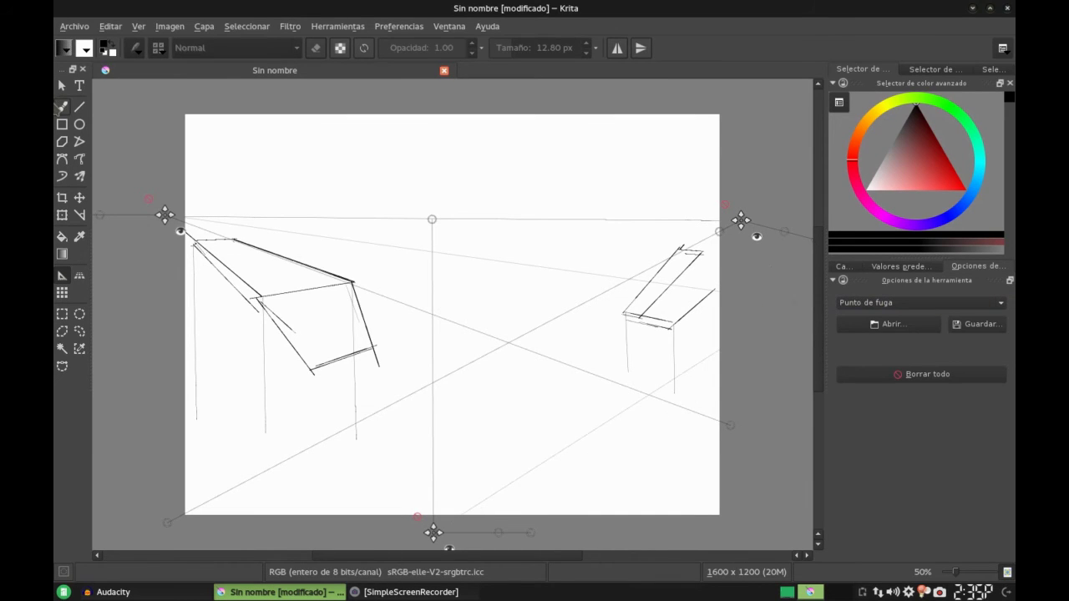
# Set brush smoothing to Suavizado ponderado, clear a test stroke, and re-enable assistant snapping.
pyautogui.click(60, 106)
pyautogui.click(917, 299)
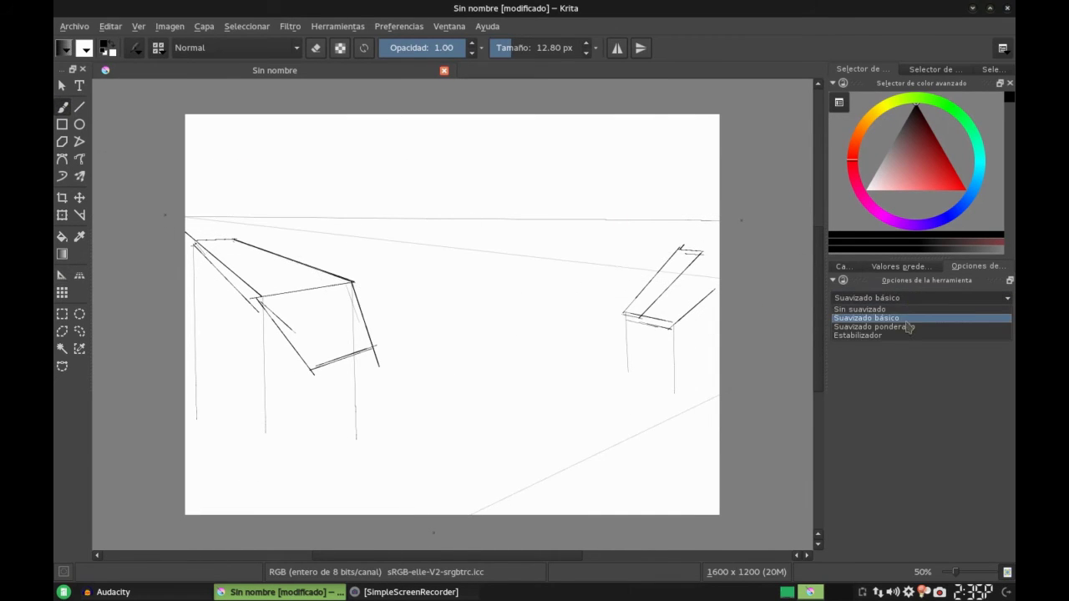
pyautogui.click(910, 327)
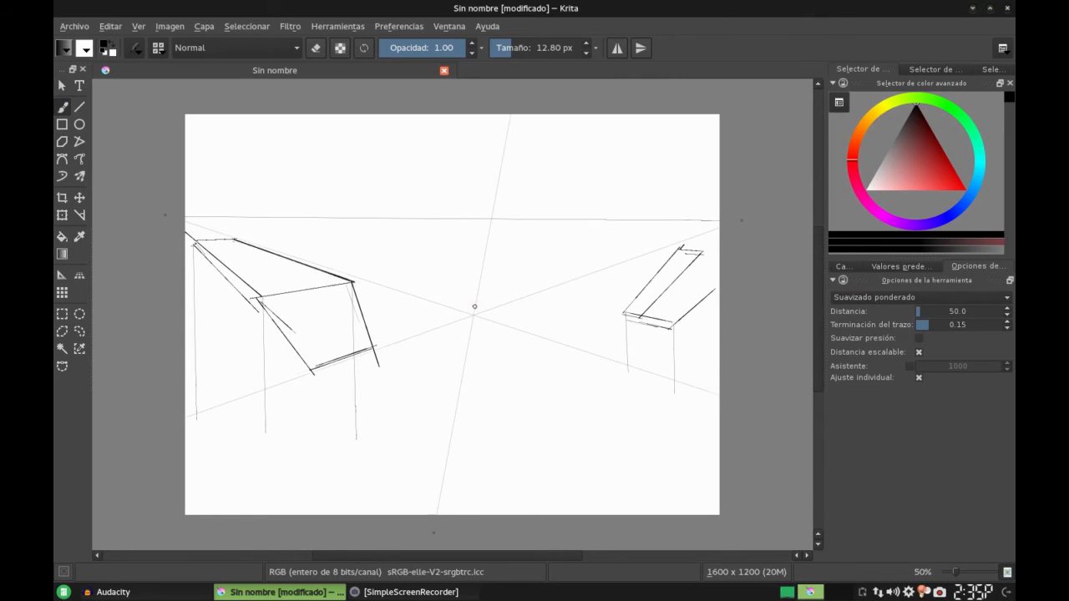
pyautogui.moveTo(464, 316); pyautogui.dragTo(510, 368)
pyautogui.press('Delete')
pyautogui.click(908, 366)
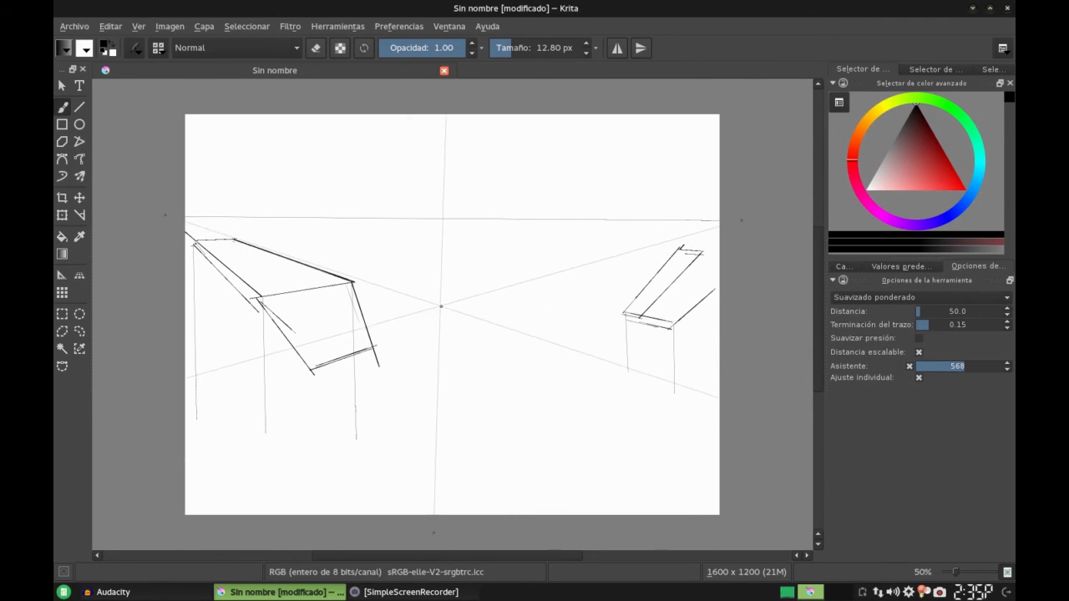
# Add a darkened vertical edge and slanted strokes toward the vanishing point on the middle box.
pyautogui.moveTo(440, 364); pyautogui.dragTo(440, 317)
pyautogui.moveTo(451, 374); pyautogui.dragTo(445, 358)
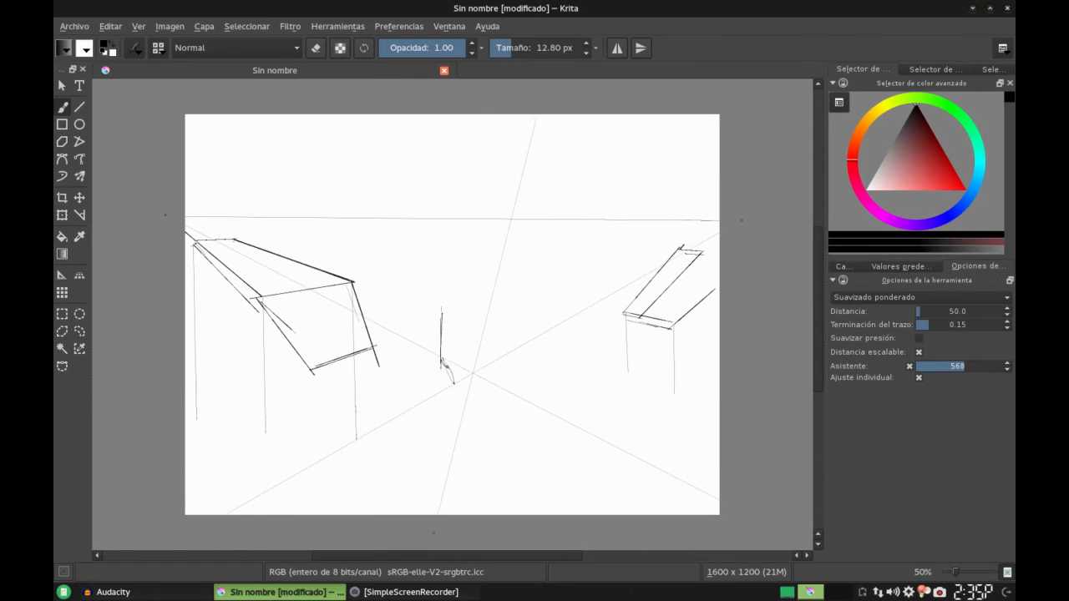
pyautogui.moveTo(474, 309); pyautogui.dragTo(554, 343)
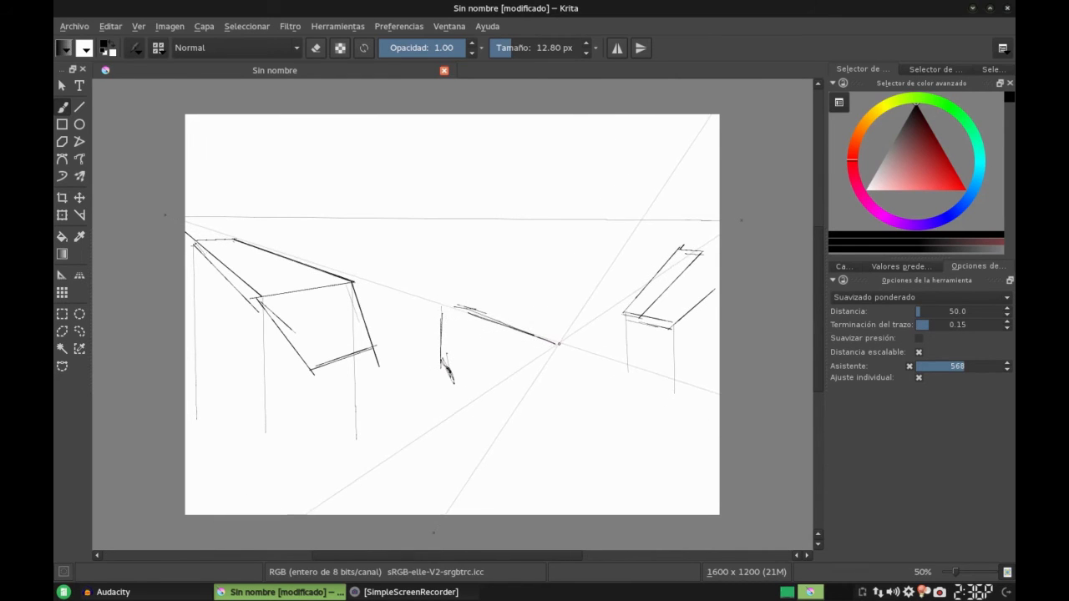
pyautogui.moveTo(568, 333); pyautogui.dragTo(550, 375)
pyautogui.moveTo(559, 364); pyautogui.dragTo(562, 351)
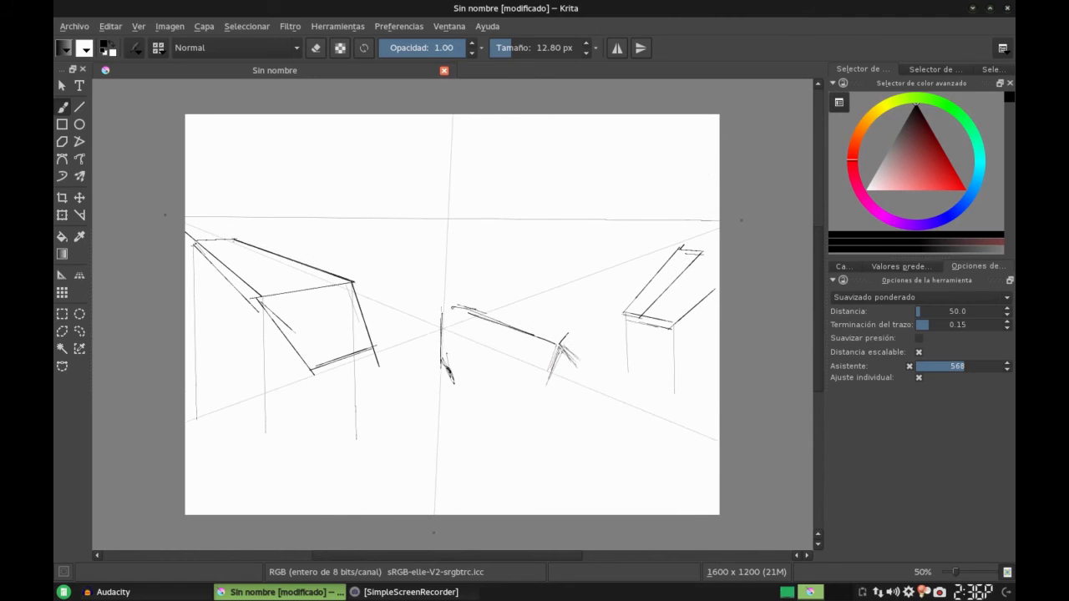
pyautogui.moveTo(443, 353); pyautogui.dragTo(458, 308)
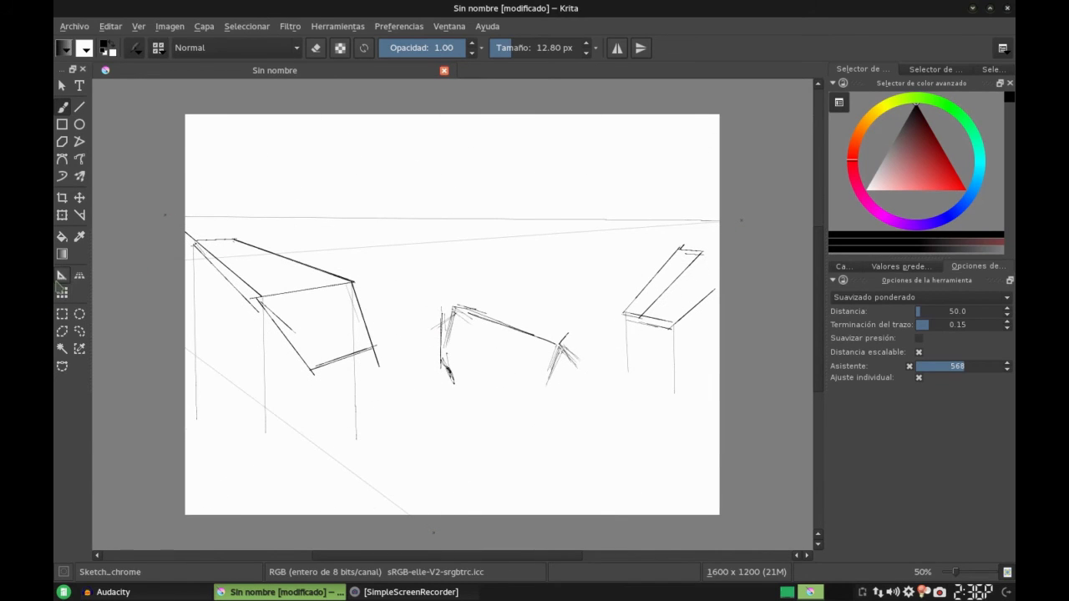
# Delete the bottom and left vanishing points, then return to the freehand brush.
pyautogui.click(60, 275)
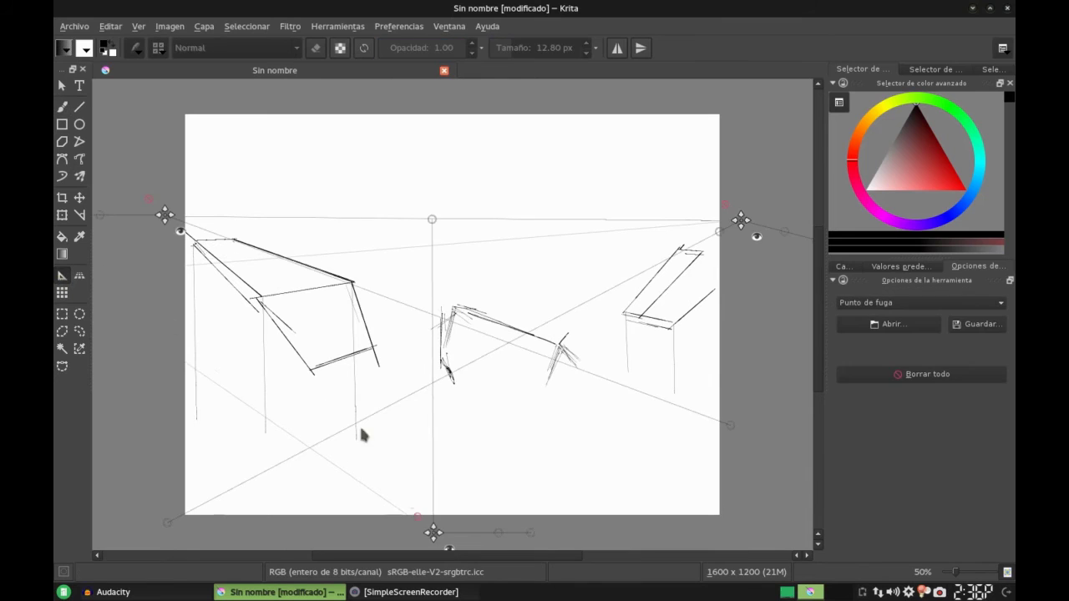
pyautogui.click(418, 519)
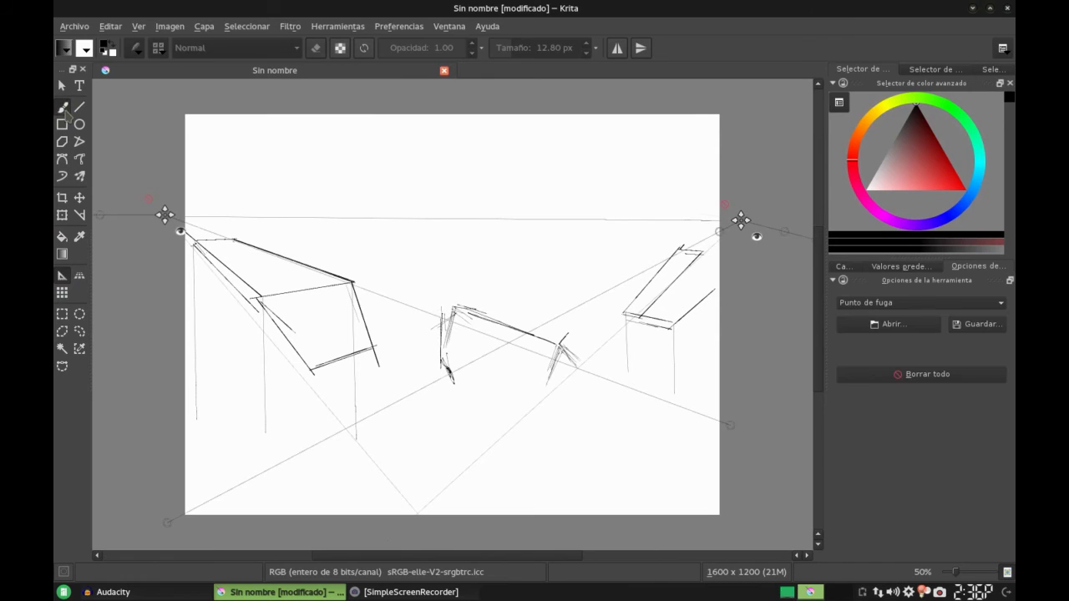
pyautogui.click(63, 108)
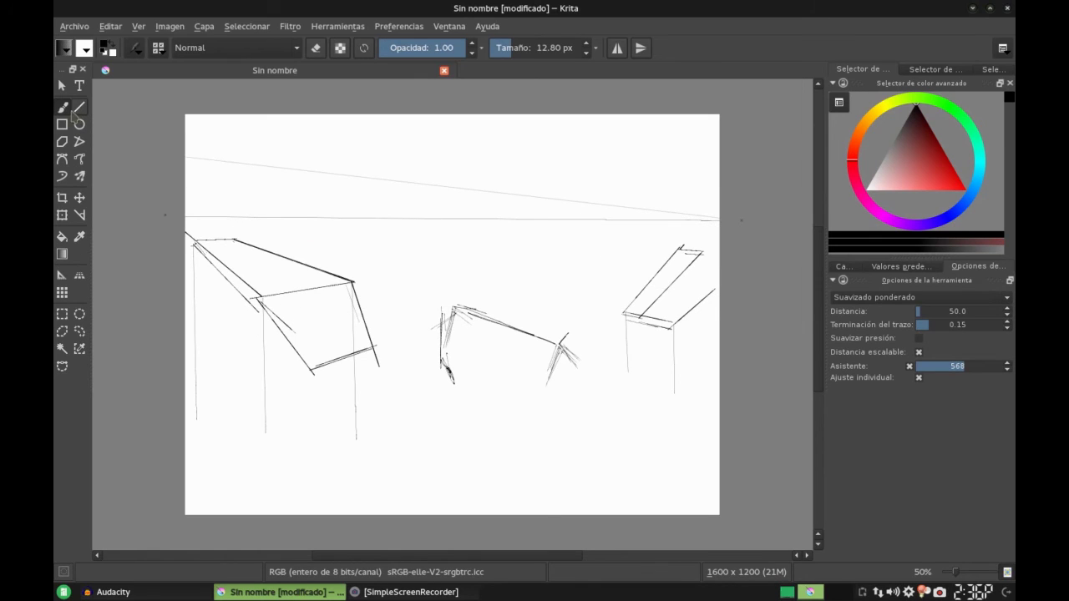
pyautogui.click(61, 274)
pyautogui.moveTo(146, 205); pyautogui.dragTo(394, 217)
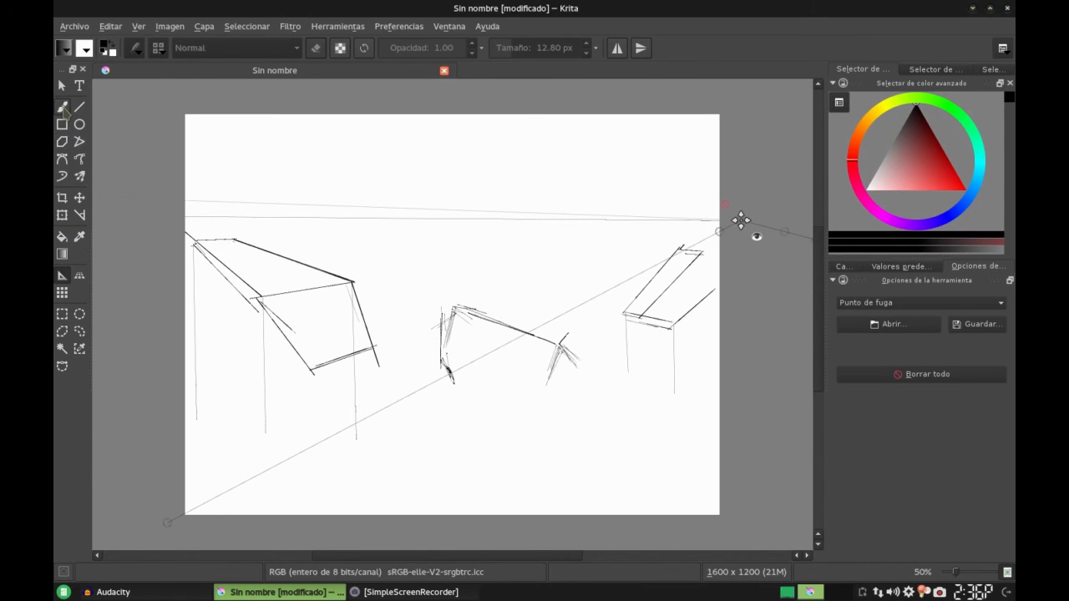
pyautogui.click(63, 109)
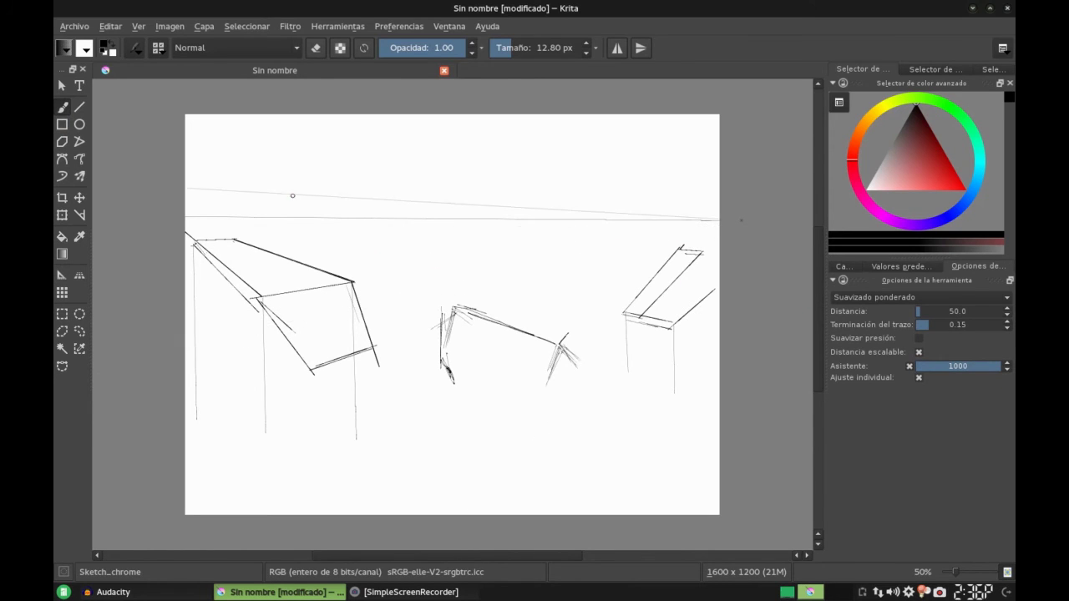
# Switch to the eraser on layer Capa 2 and turn off assistant snapping.
pyautogui.click(843, 266)
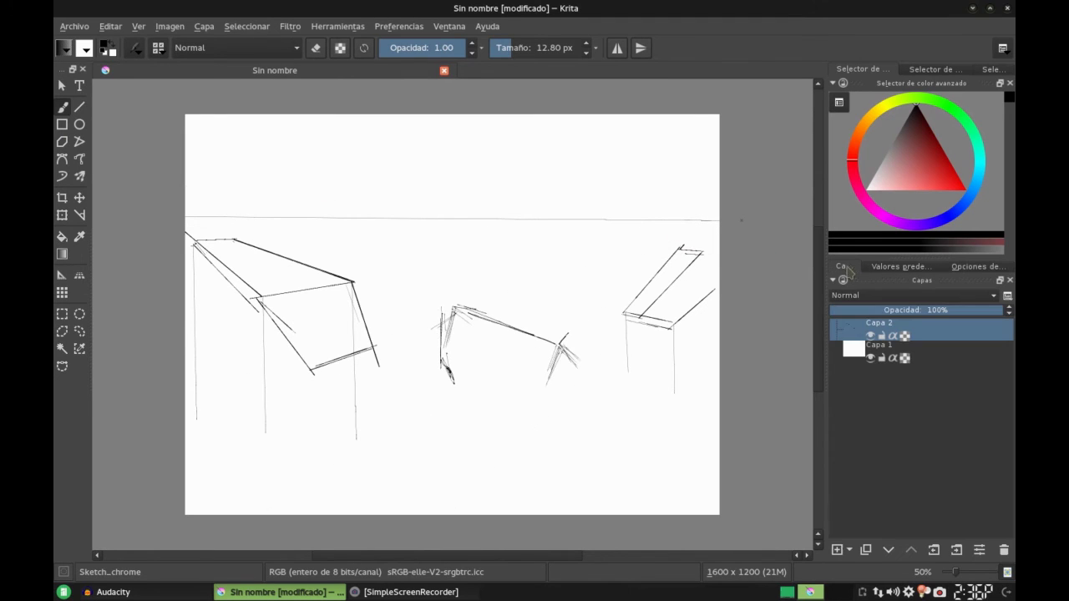
pyautogui.click(947, 267)
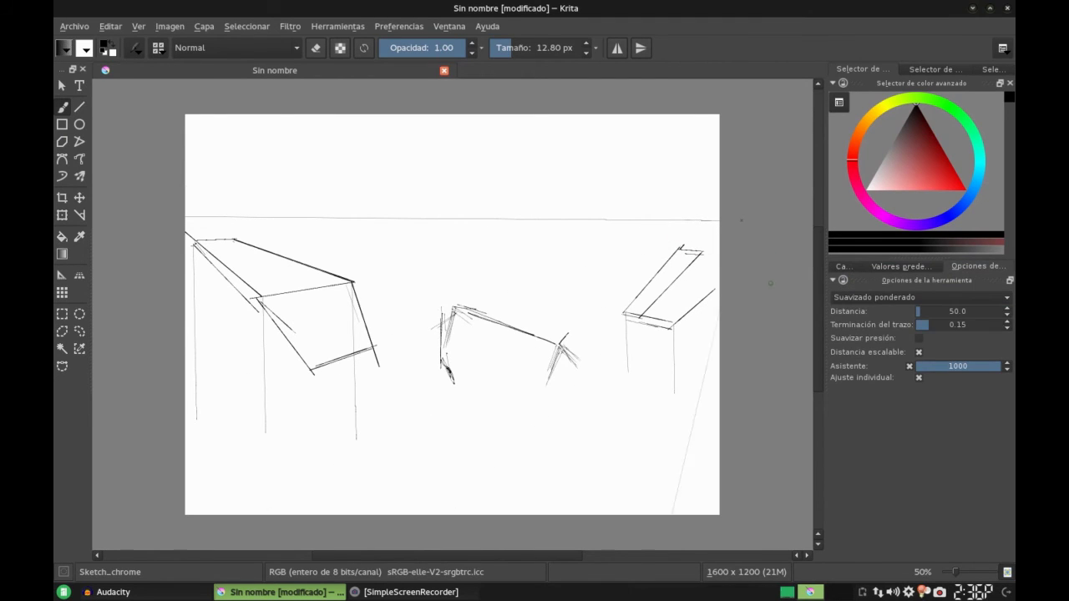
pyautogui.press('e')
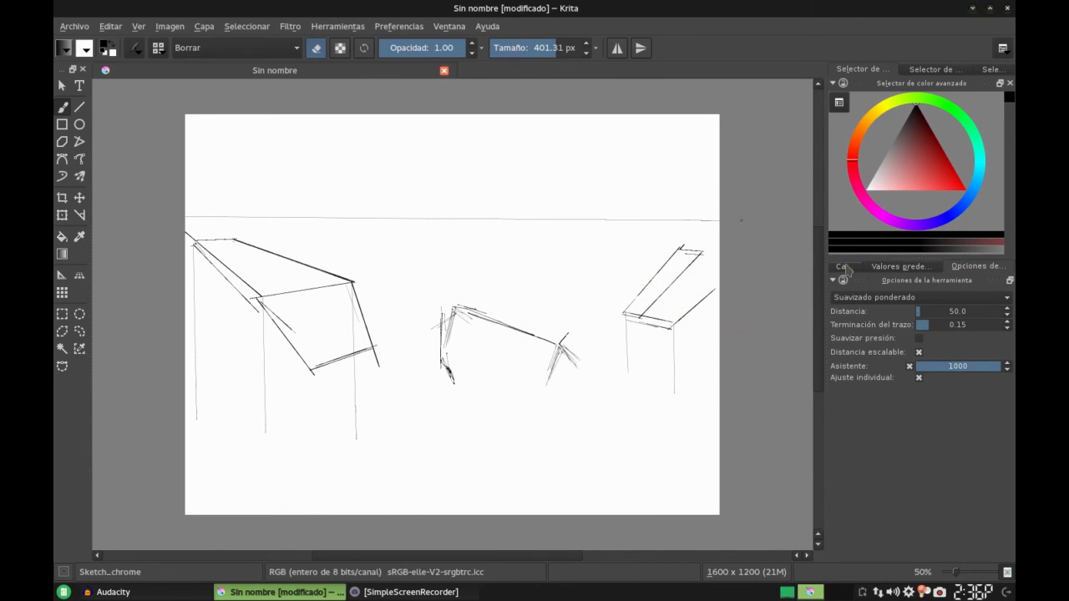
pyautogui.click(843, 267)
pyautogui.click(865, 351)
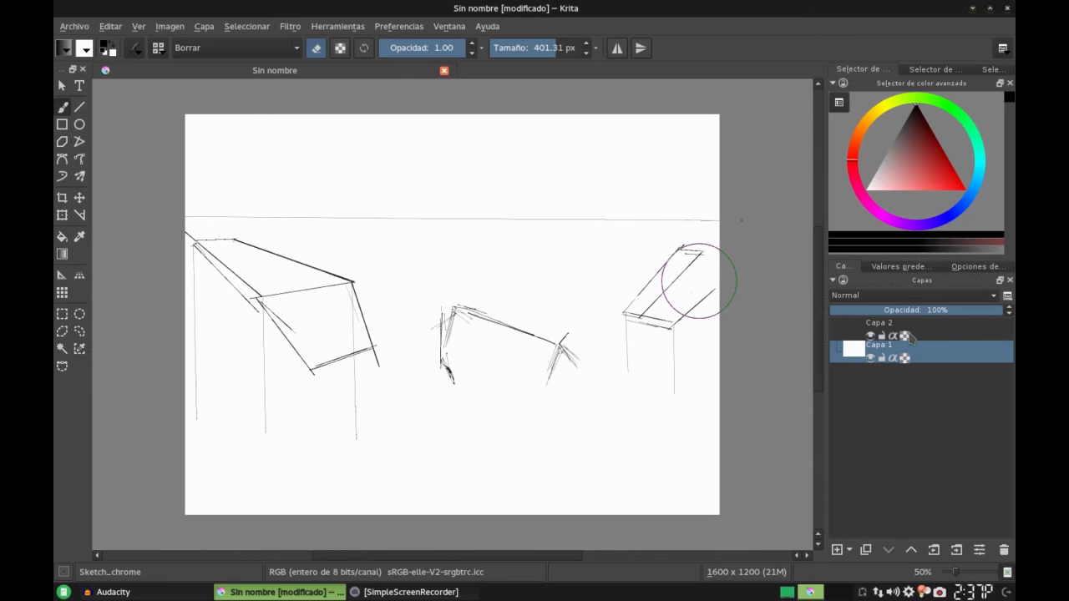
pyautogui.click(929, 334)
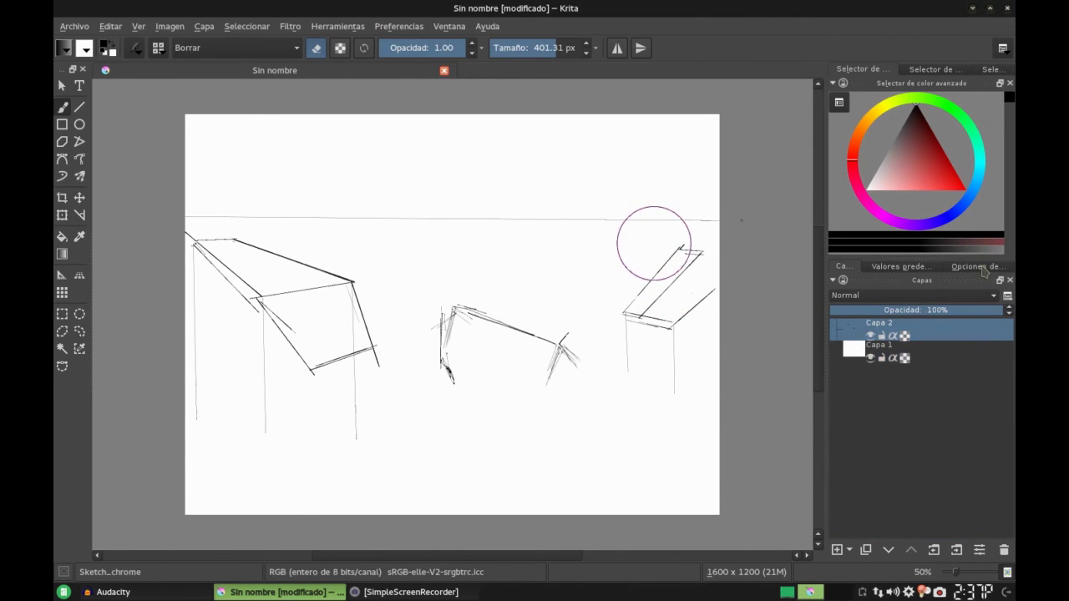
pyautogui.click(971, 268)
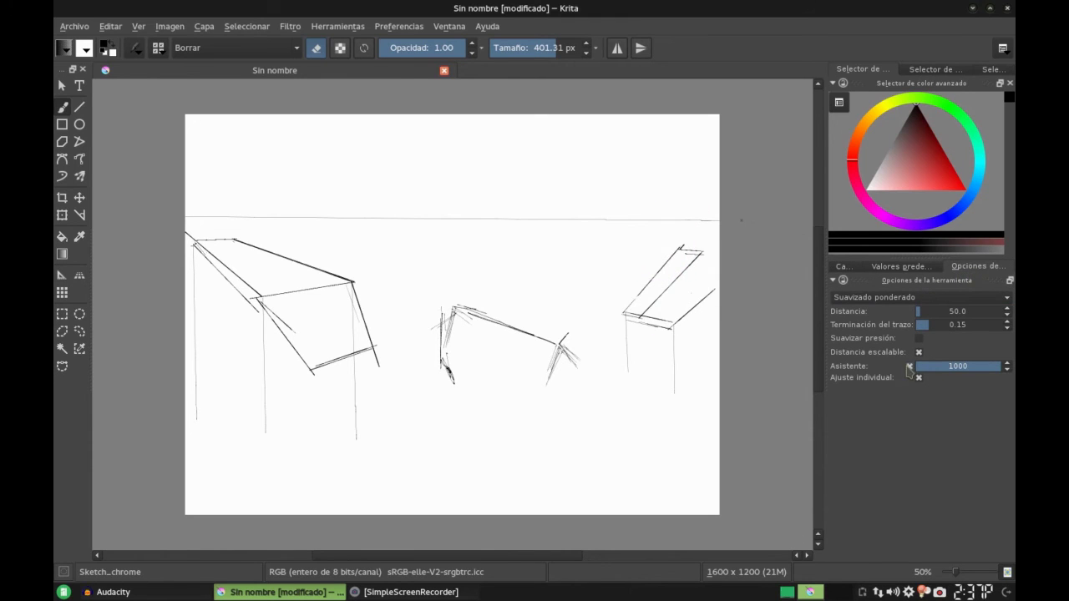
pyautogui.click(909, 367)
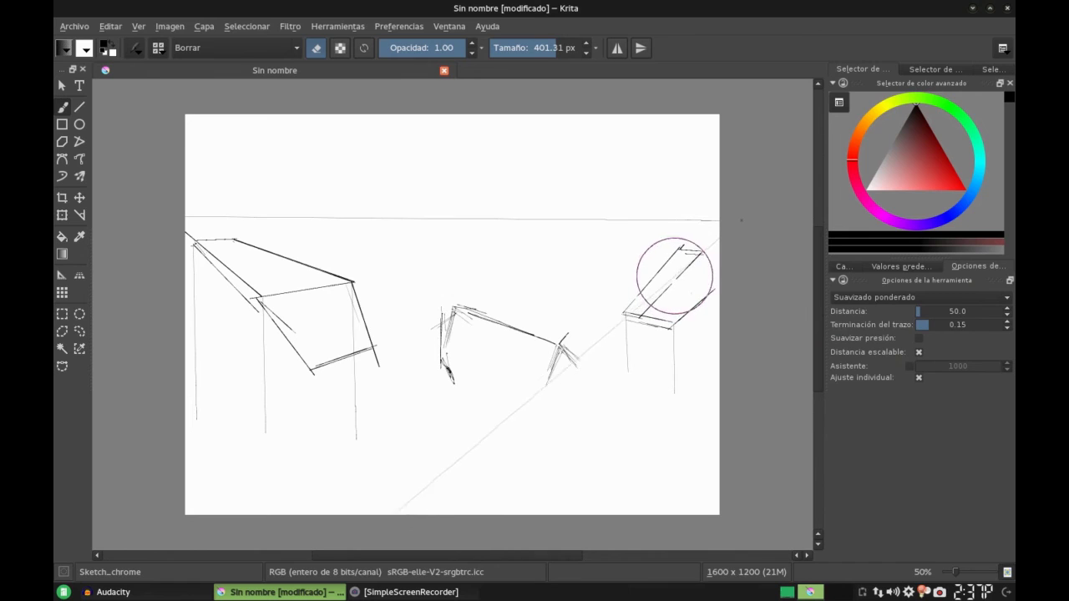
# Wipe out all the box sketches with the 250 px Eraser_hard preset.
pyautogui.moveTo(673, 258)
pyautogui.mouseDown()
pyautogui.moveTo(685, 267)
pyautogui.moveTo(675, 240)
pyautogui.mouseUp()
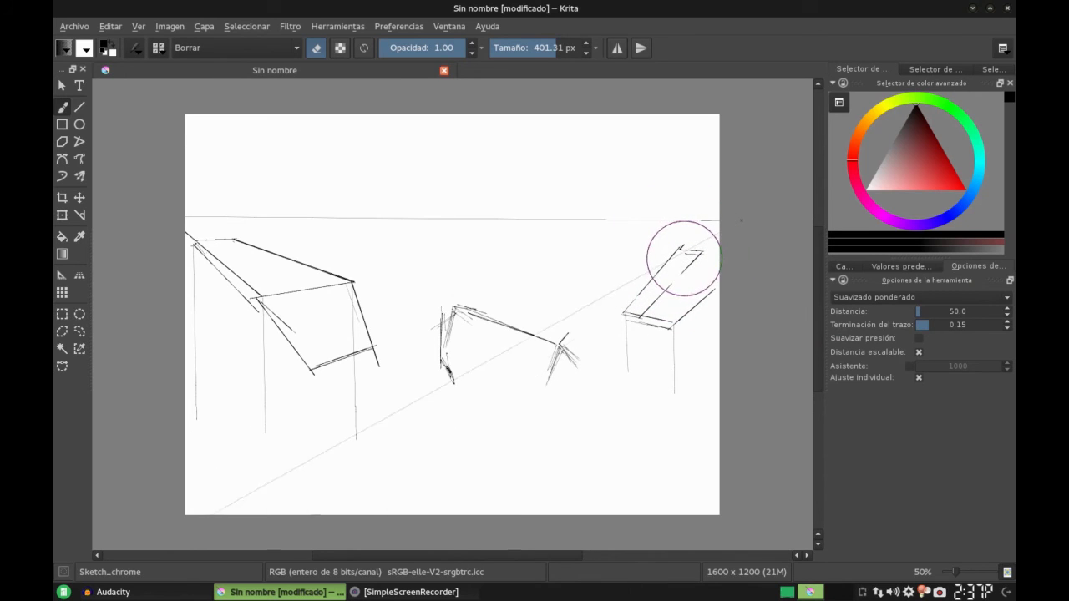
pyautogui.click(850, 269)
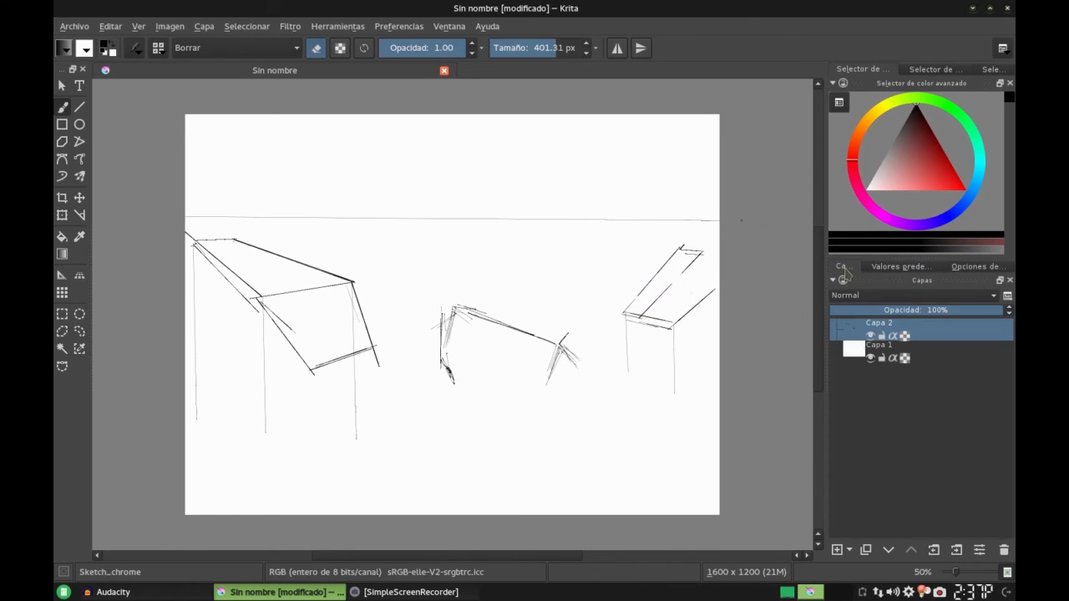
pyautogui.click(884, 269)
pyautogui.click(846, 321)
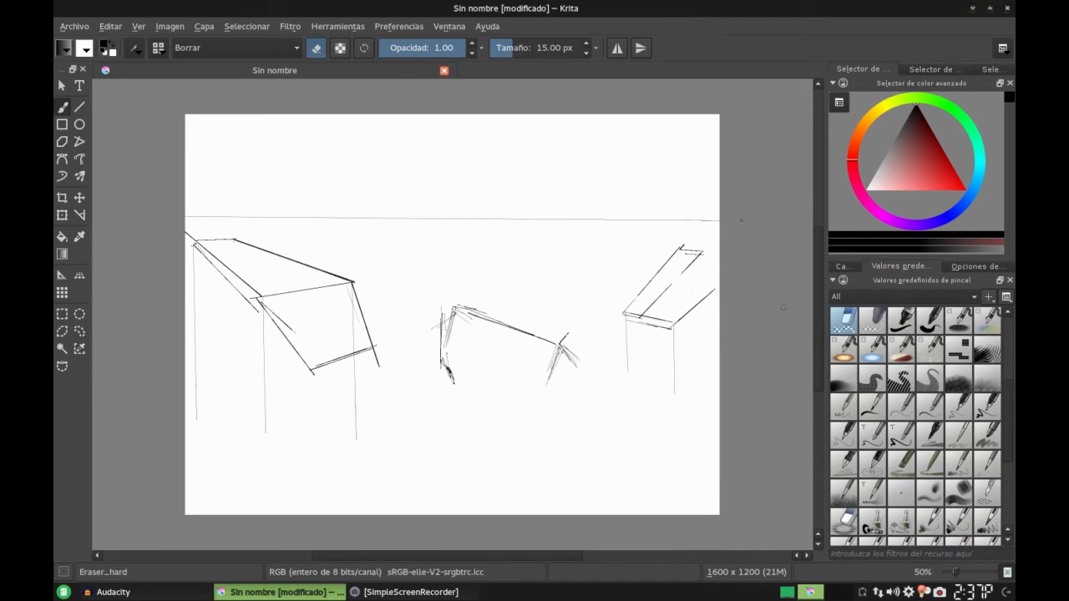
pyautogui.moveTo(668, 287)
pyautogui.mouseDown()
pyautogui.moveTo(687, 267)
pyautogui.moveTo(674, 258)
pyautogui.moveTo(650, 325)
pyautogui.moveTo(234, 279)
pyautogui.moveTo(191, 263)
pyautogui.moveTo(222, 410)
pyautogui.moveTo(358, 402)
pyautogui.moveTo(625, 327)
pyautogui.mouseUp()
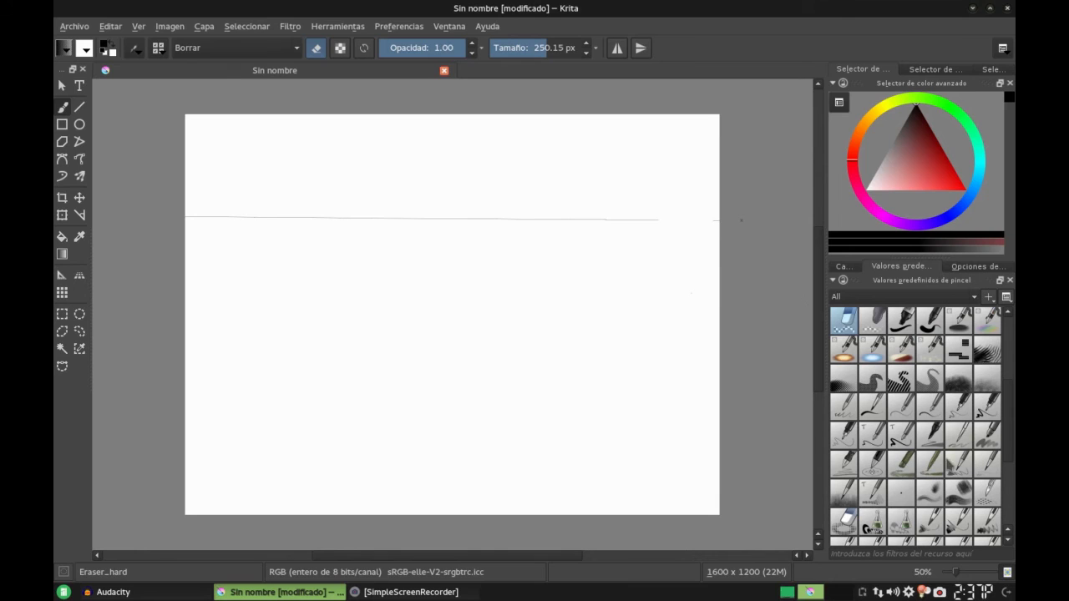
# Return to the Sketch_chrome pencil at about 17 px with assistant snapping on.
pyautogui.click(959, 519)
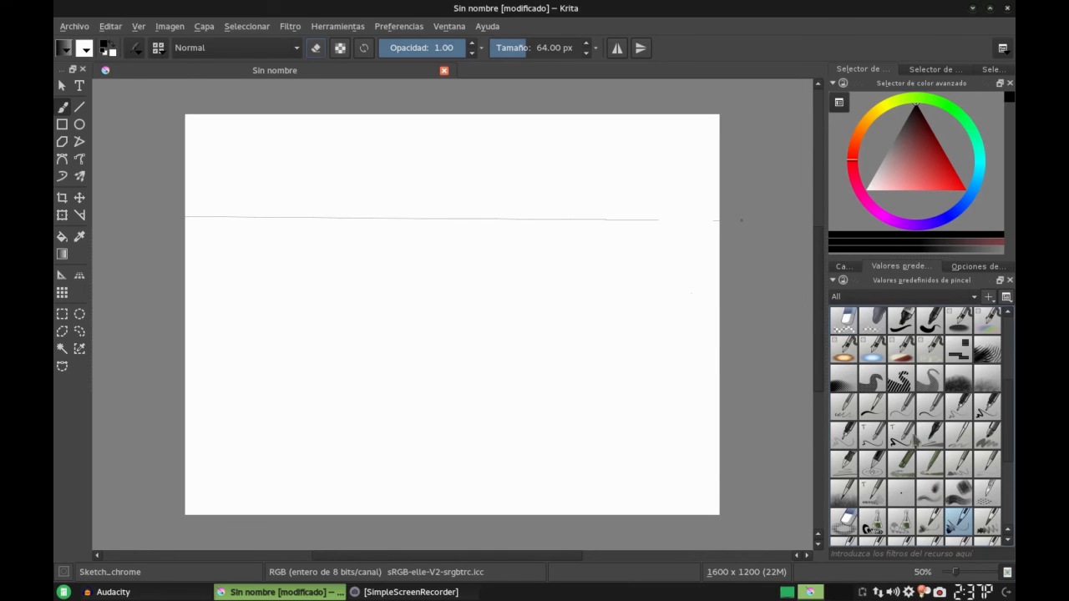
pyautogui.moveTo(669, 260); pyautogui.dragTo(648, 222)
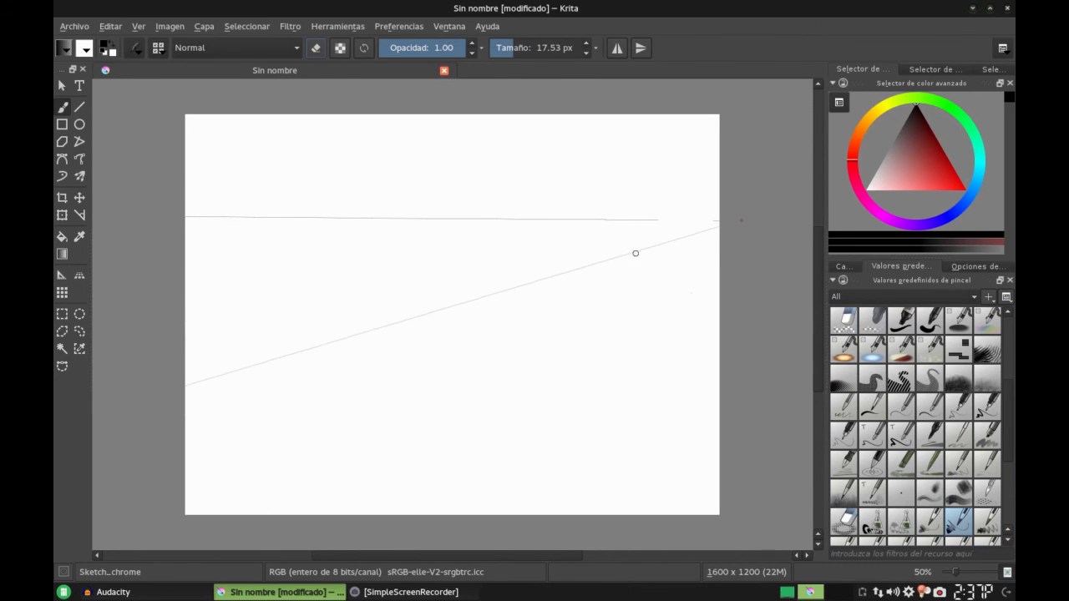
pyautogui.moveTo(715, 225); pyautogui.dragTo(671, 237)
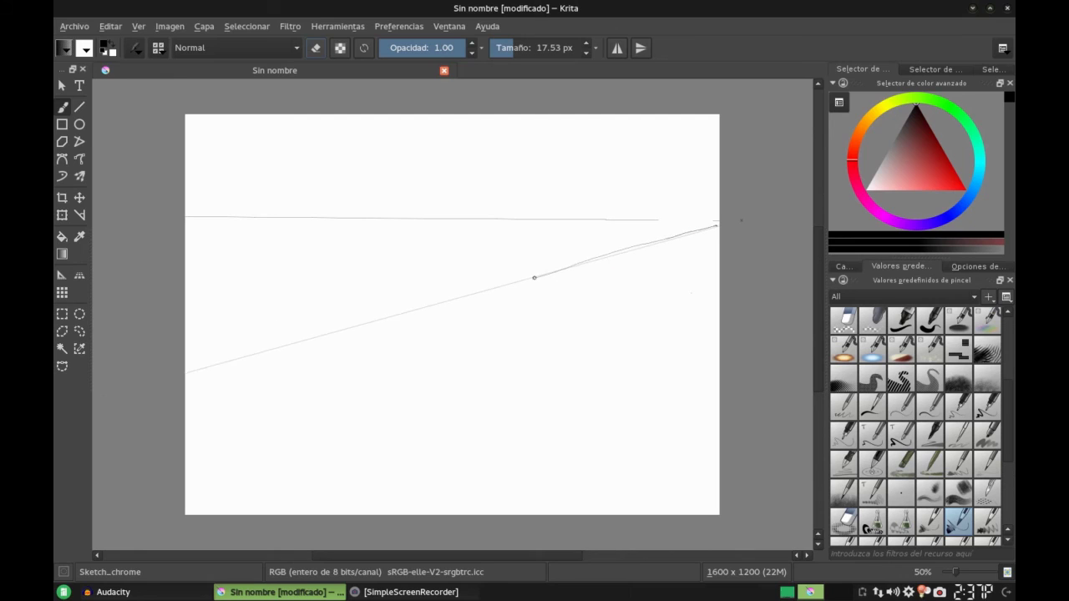
pyautogui.click(974, 267)
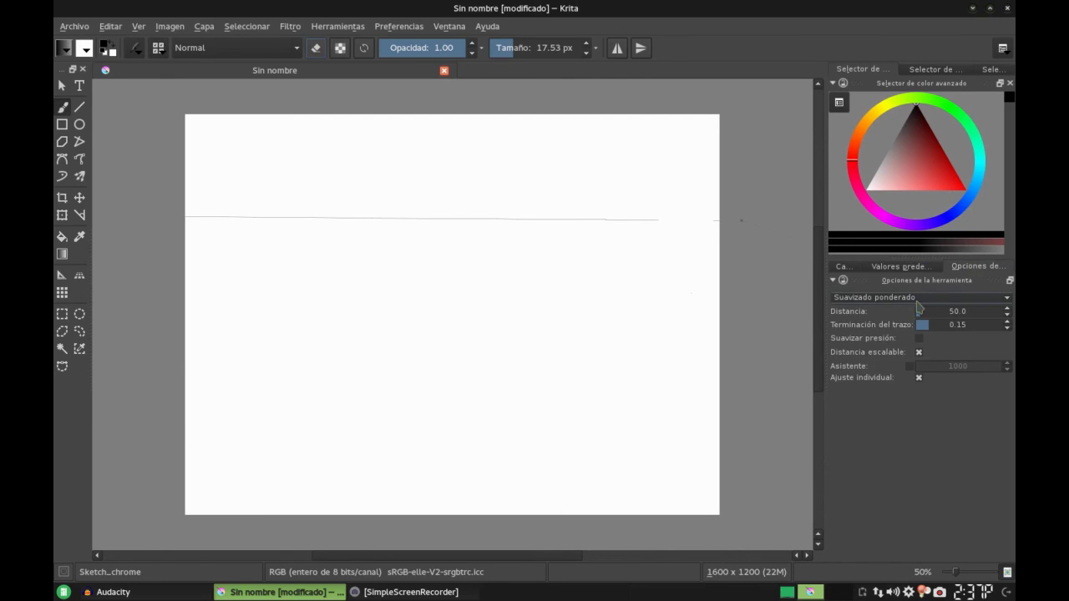
pyautogui.click(910, 367)
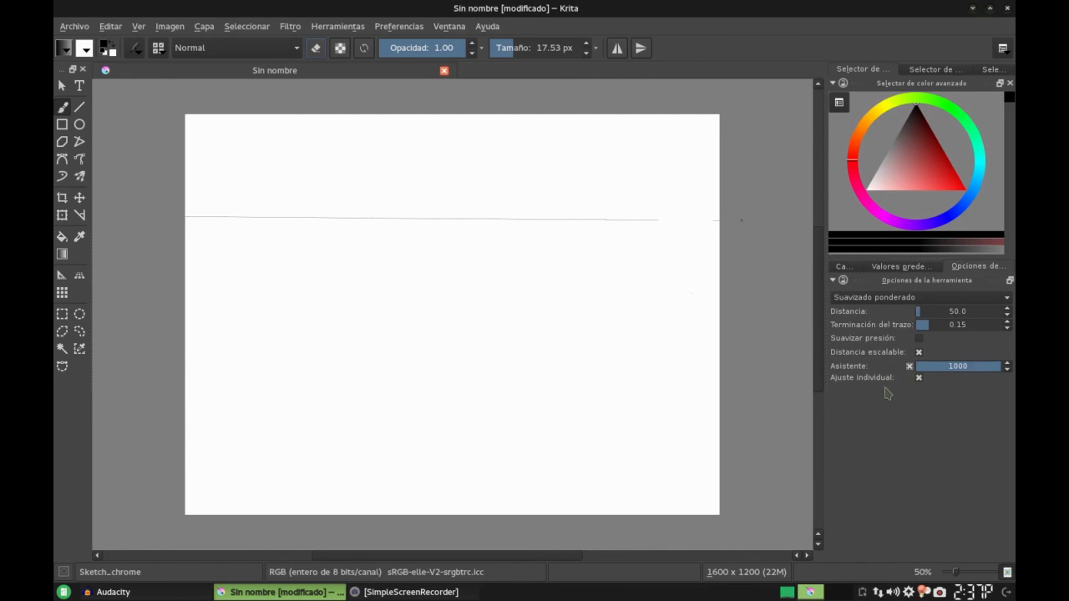
# Draw perspective lines fanning left from the right vanishing point, then turn snapping off.
pyautogui.moveTo(720, 226); pyautogui.dragTo(185, 321)
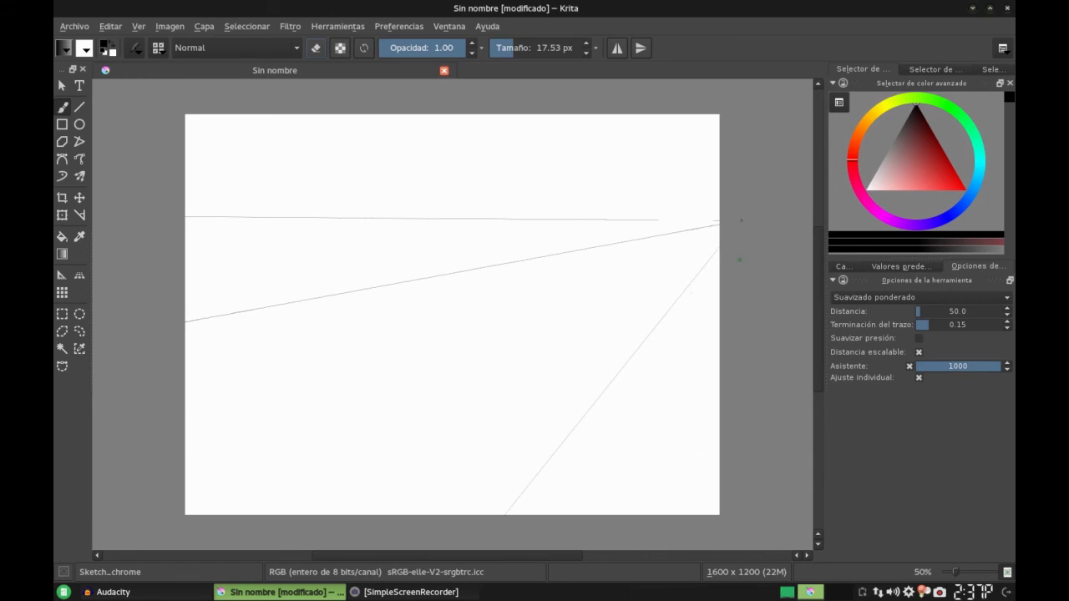
pyautogui.moveTo(717, 242); pyautogui.dragTo(557, 382)
pyautogui.hotkey('ctrl', 'z')
pyautogui.moveTo(715, 230)
pyautogui.mouseDown()
pyautogui.moveTo(532, 305)
pyautogui.moveTo(294, 527)
pyautogui.mouseUp()
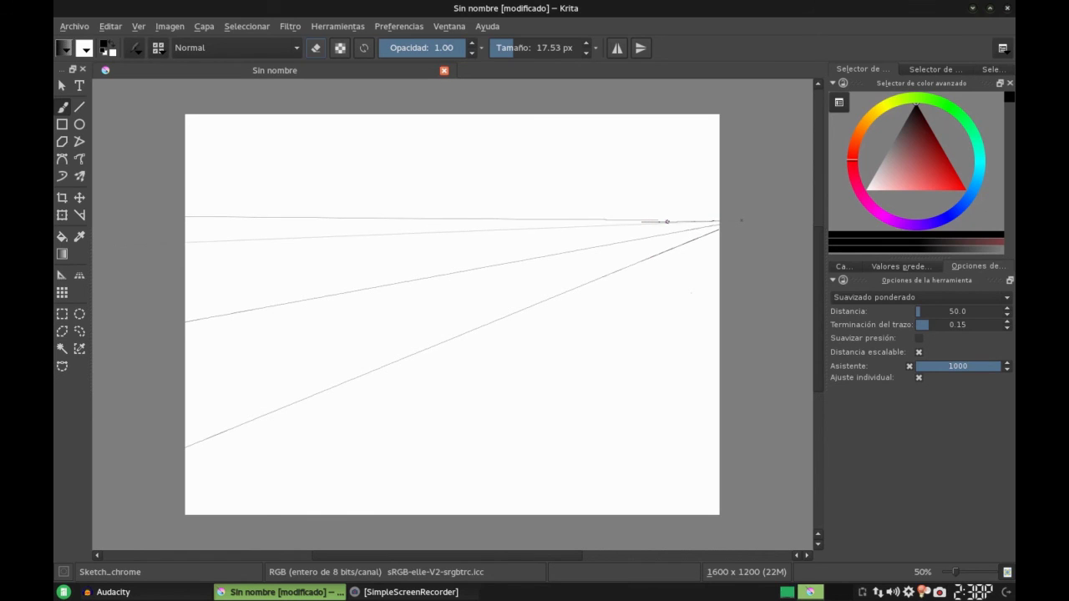
pyautogui.moveTo(708, 221); pyautogui.dragTo(206, 230)
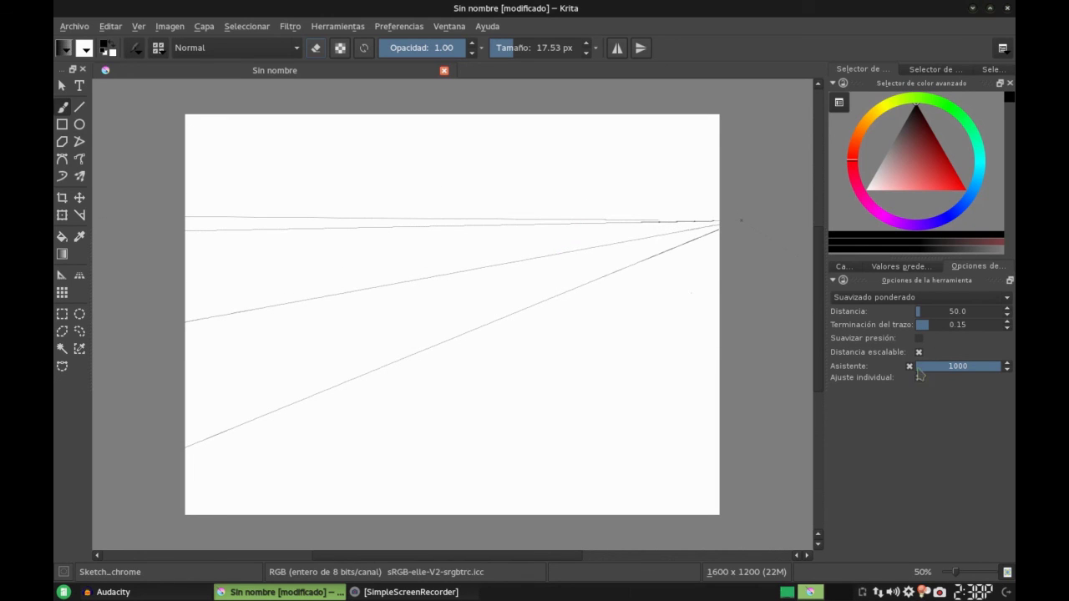
pyautogui.click(909, 367)
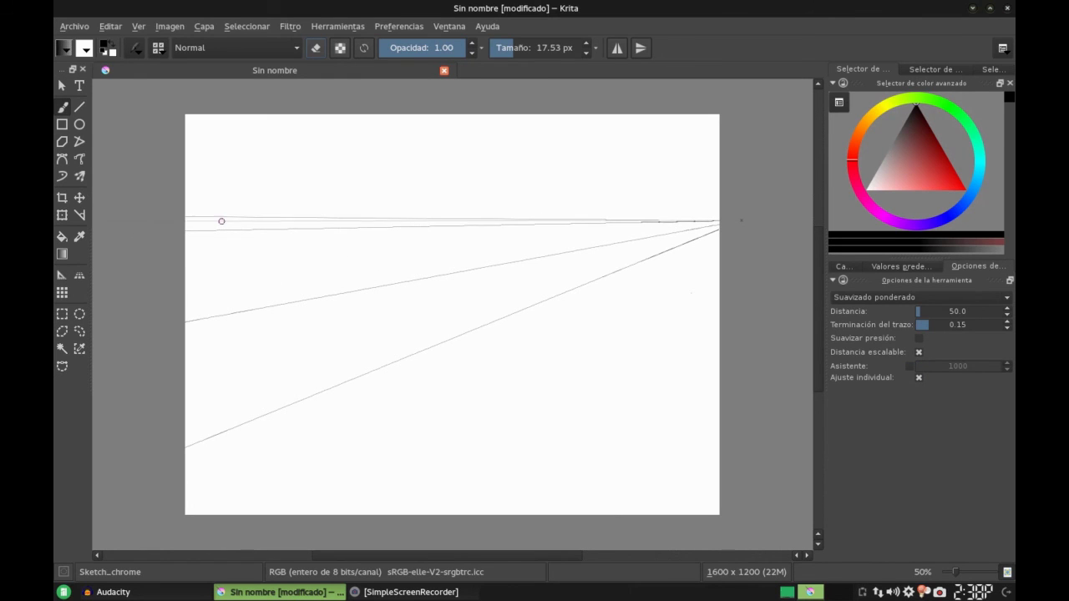
# Sketch a house at the left with vertical walls, a pointed roof and a small doorway.
pyautogui.moveTo(221, 235); pyautogui.dragTo(223, 288)
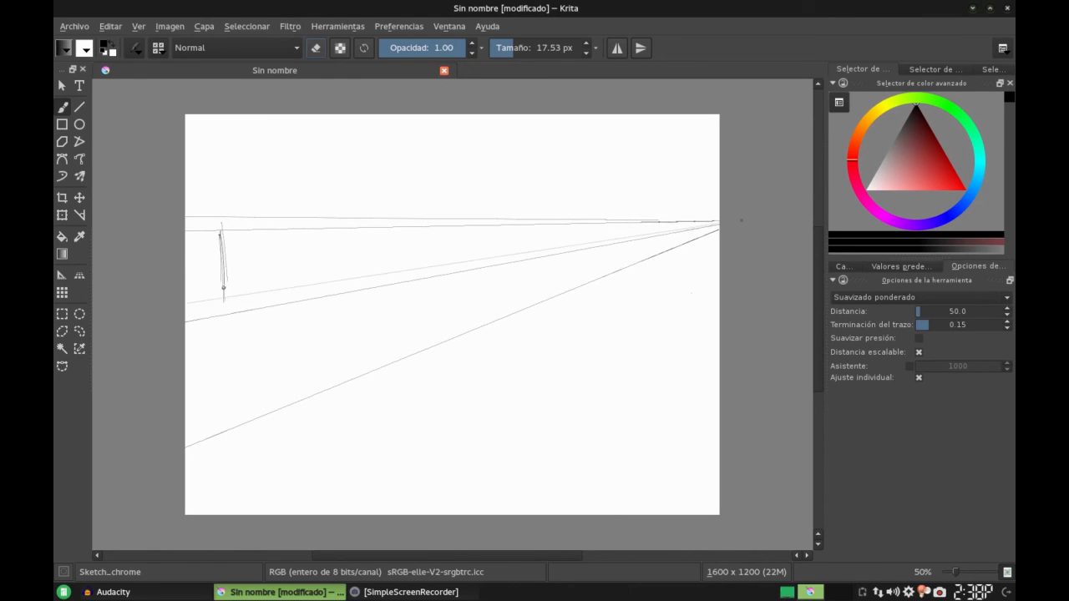
pyautogui.moveTo(228, 238); pyautogui.dragTo(225, 294)
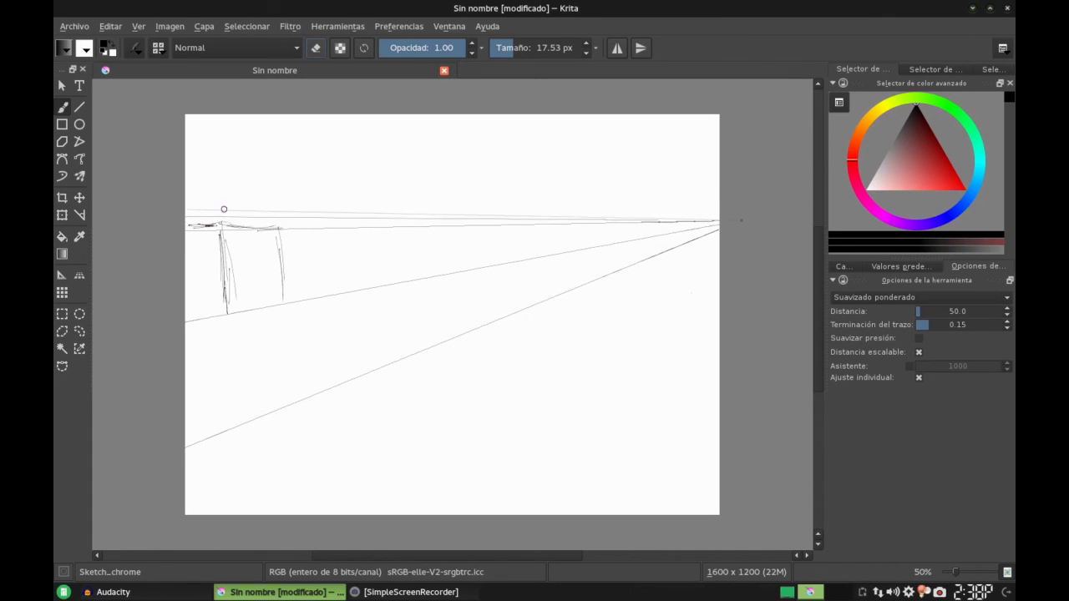
pyautogui.moveTo(237, 205)
pyautogui.mouseDown()
pyautogui.moveTo(209, 238)
pyautogui.moveTo(271, 219)
pyautogui.moveTo(294, 228)
pyautogui.mouseUp()
pyautogui.moveTo(241, 278)
pyautogui.mouseDown()
pyautogui.moveTo(251, 304)
pyautogui.moveTo(261, 268)
pyautogui.mouseUp()
pyautogui.moveTo(227, 200); pyautogui.dragTo(201, 205)
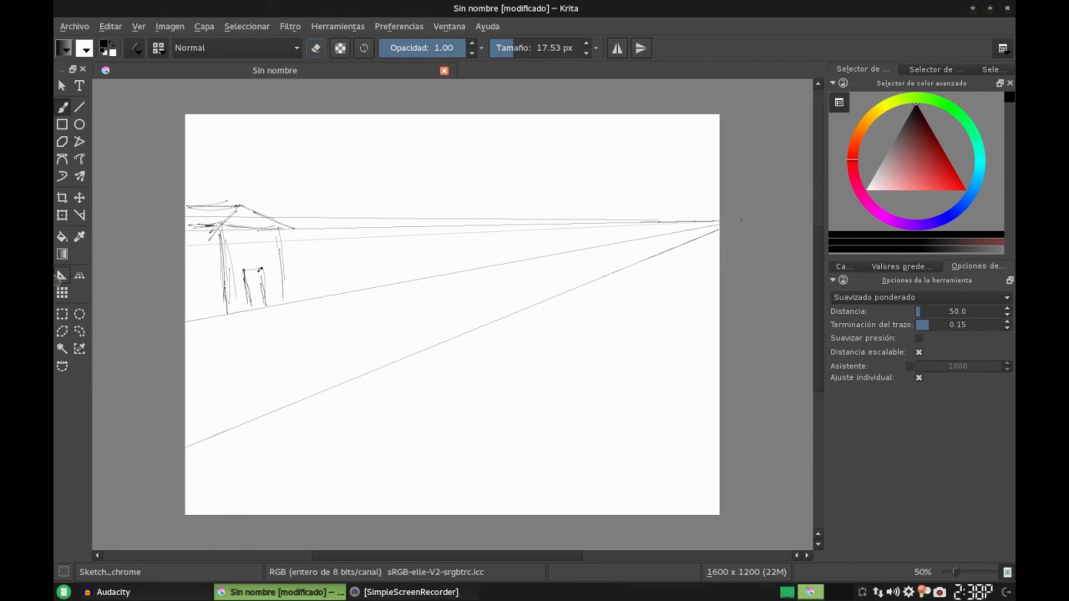
pyautogui.click(60, 276)
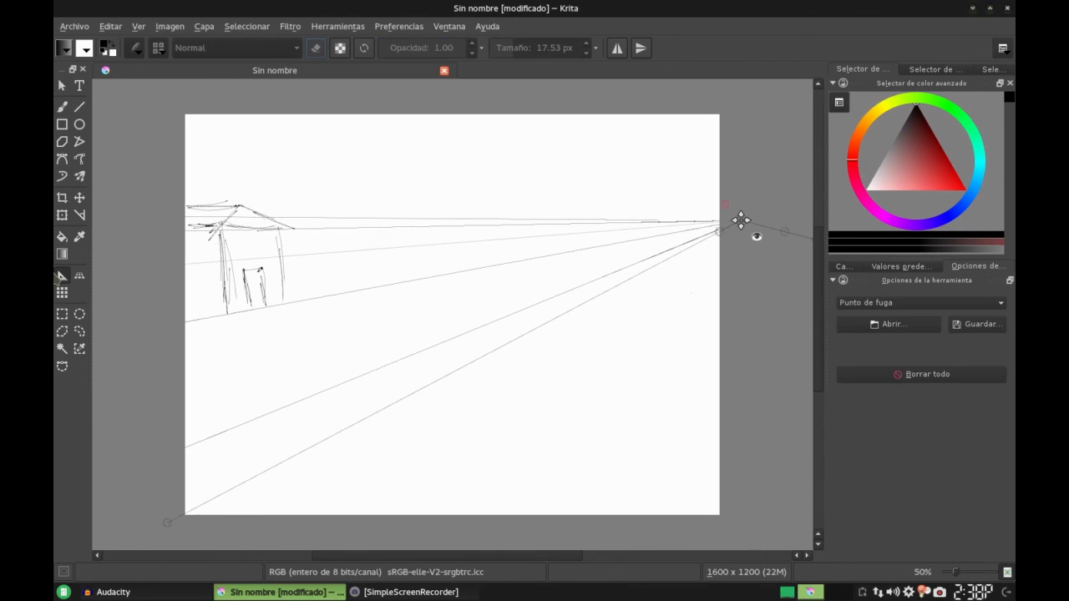
pyautogui.click(888, 304)
pyautogui.click(882, 315)
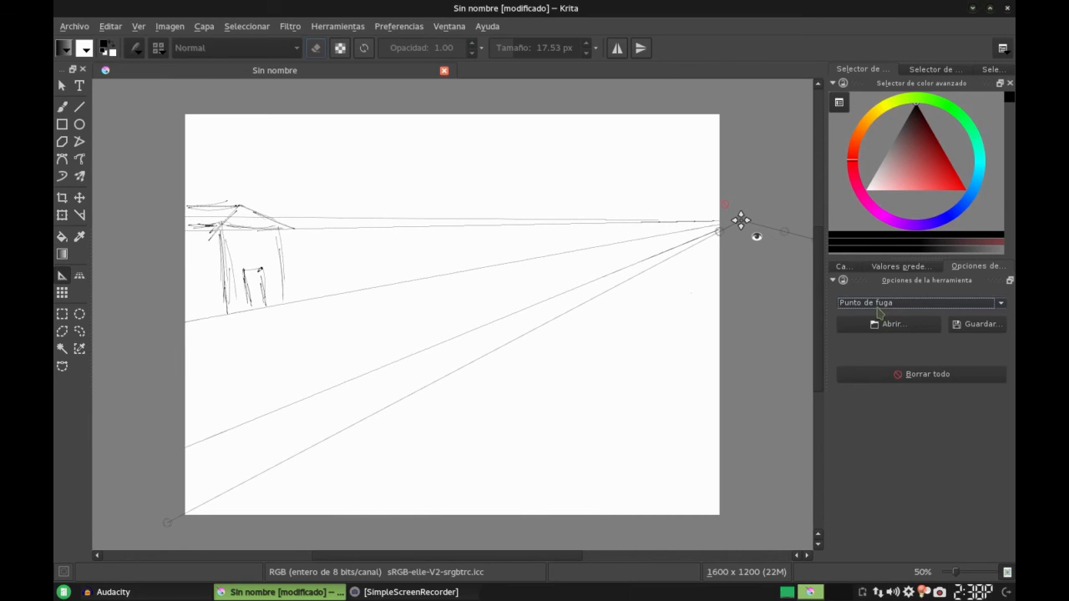